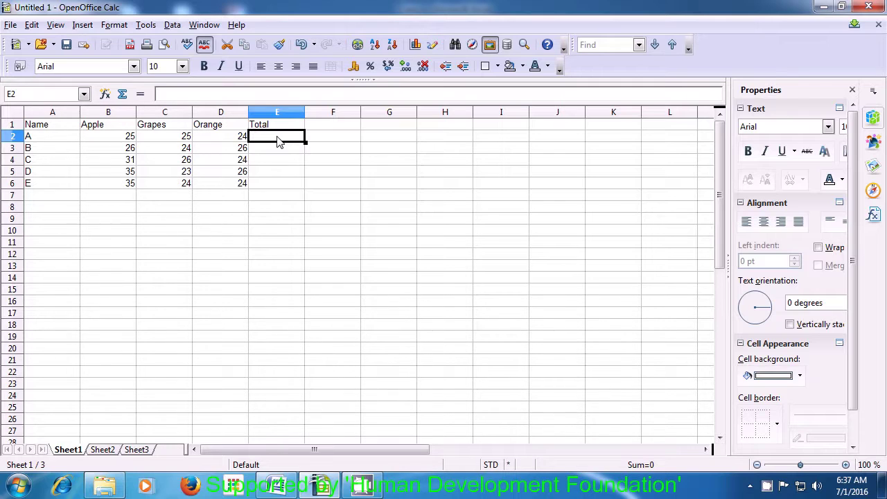
# Enter the formula =sum(B2:D2) in cell E2 to total the fruit values for row A
pyautogui.write('=')
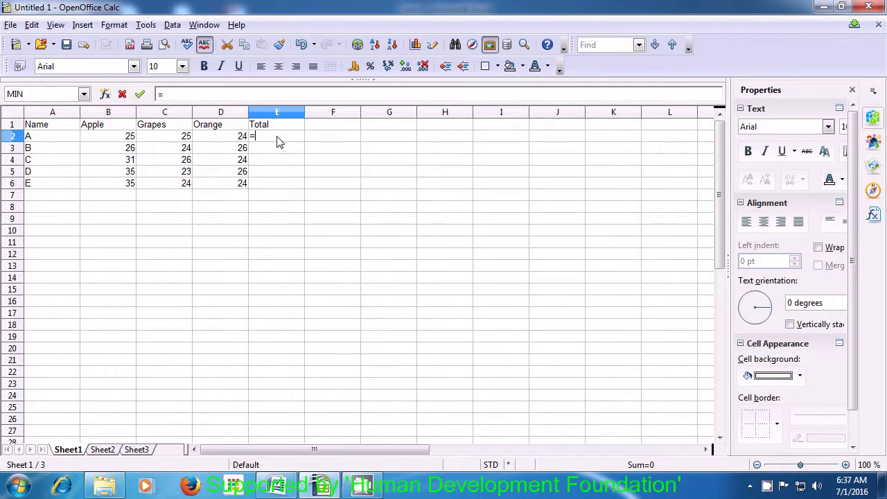
pyautogui.write('sum')
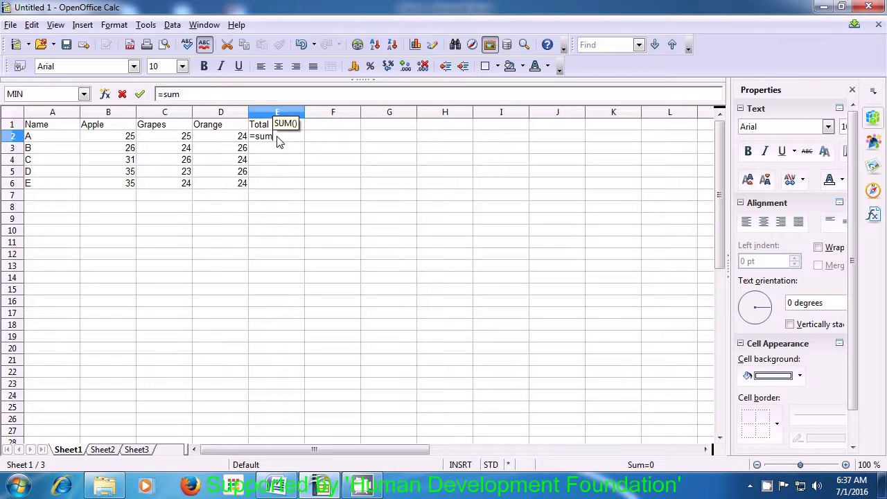
pyautogui.write('(')
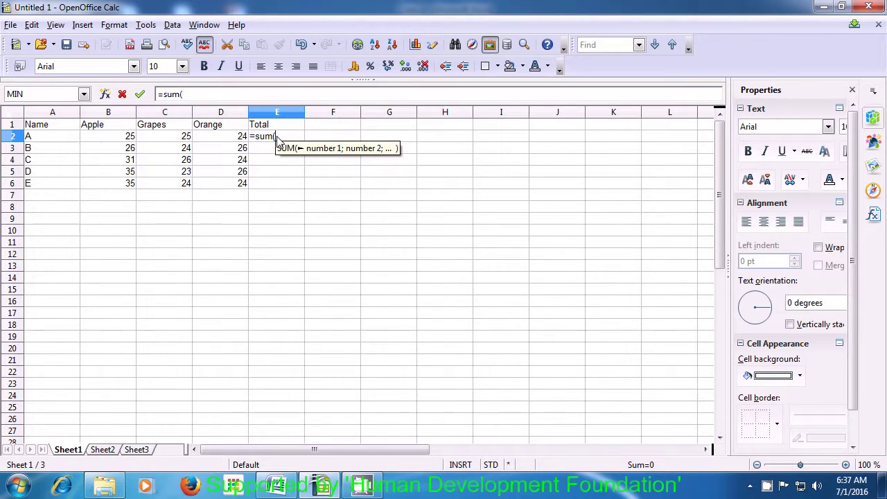
pyautogui.click(120, 138)
pyautogui.moveTo(132, 144); pyautogui.dragTo(231, 147)
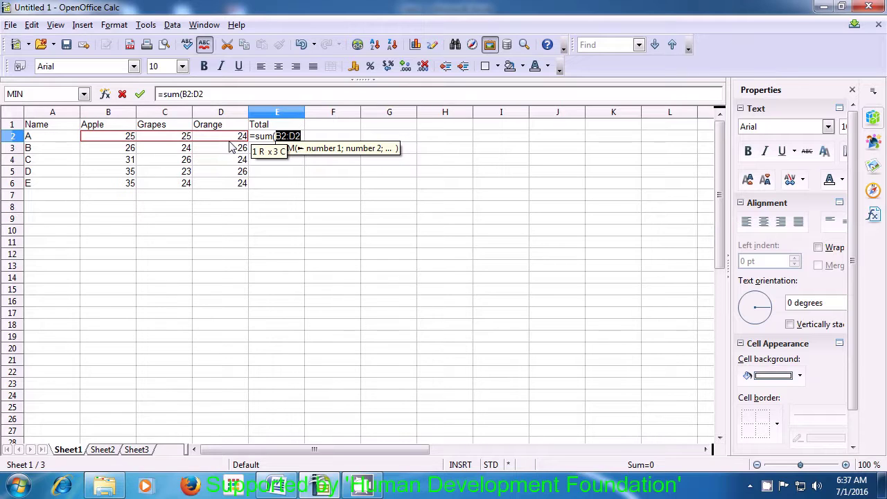
pyautogui.write(')')
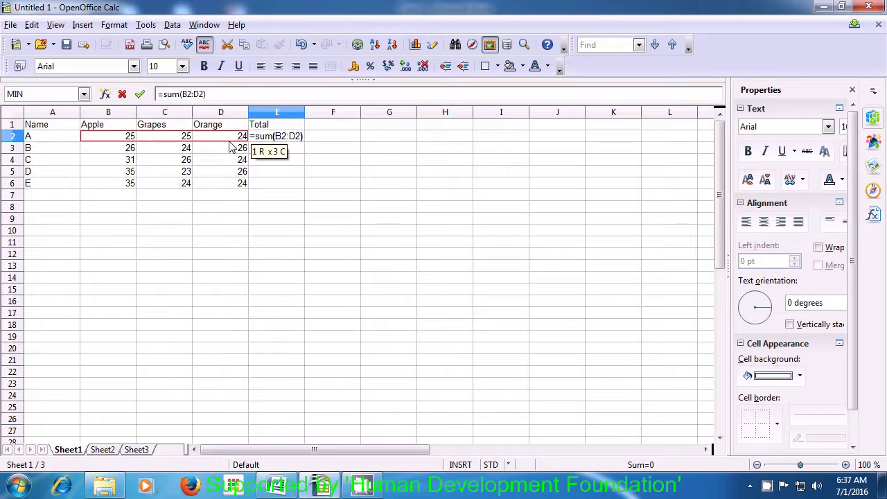
pyautogui.press('Return')
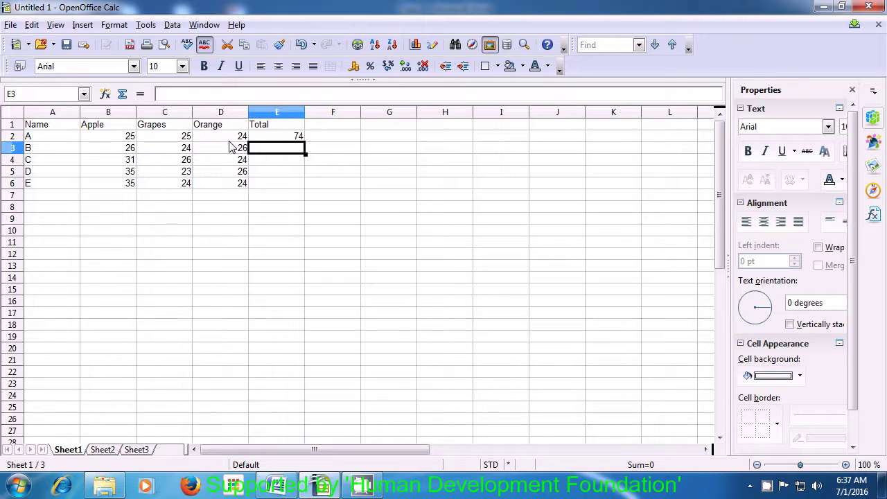
# Enter the formula =B3+C3+D3 in cell E3 to total row B by adding its individual cells
pyautogui.write('=')
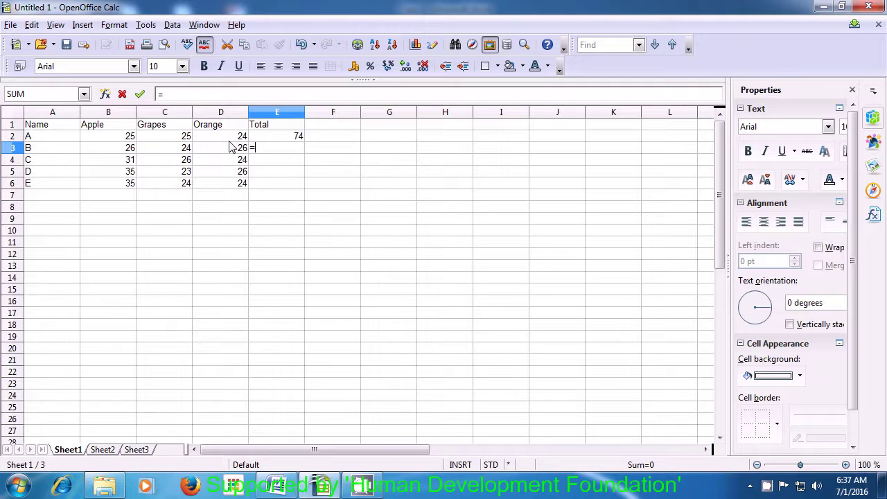
pyautogui.click(129, 152)
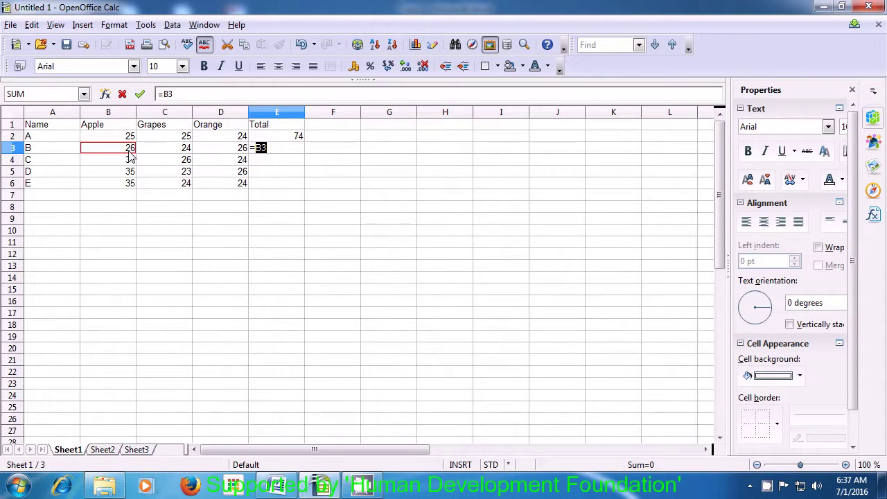
pyautogui.write('+')
pyautogui.click(164, 153)
pyautogui.write('+')
pyautogui.click(237, 153)
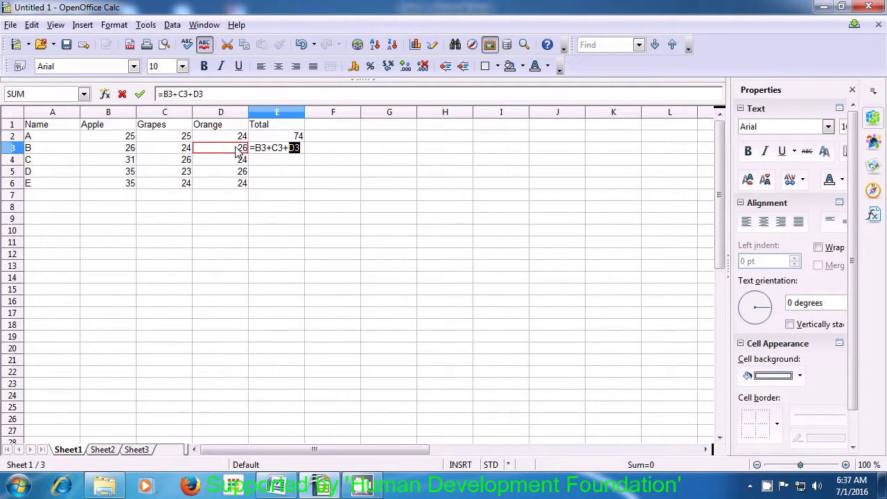
pyautogui.write('+')
pyautogui.press('BackSpace')
pyautogui.press('Return')
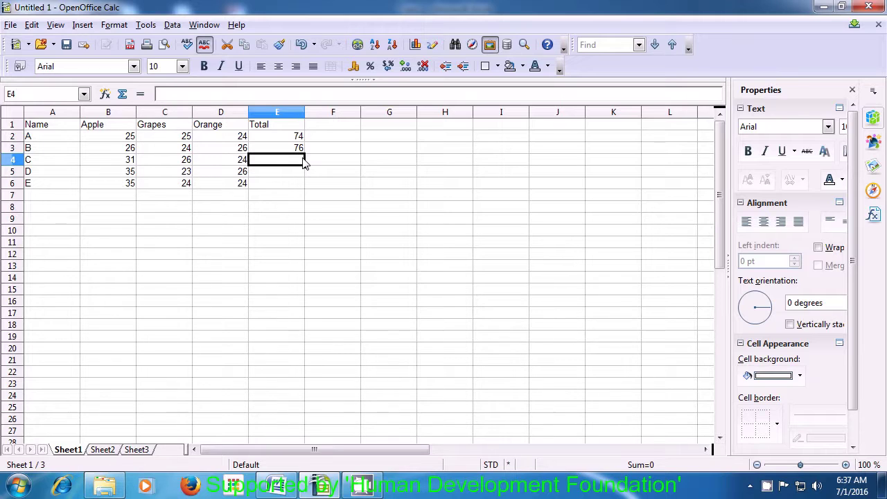
# Fill the total formula in E3 down through cell E6
pyautogui.click(296, 150)
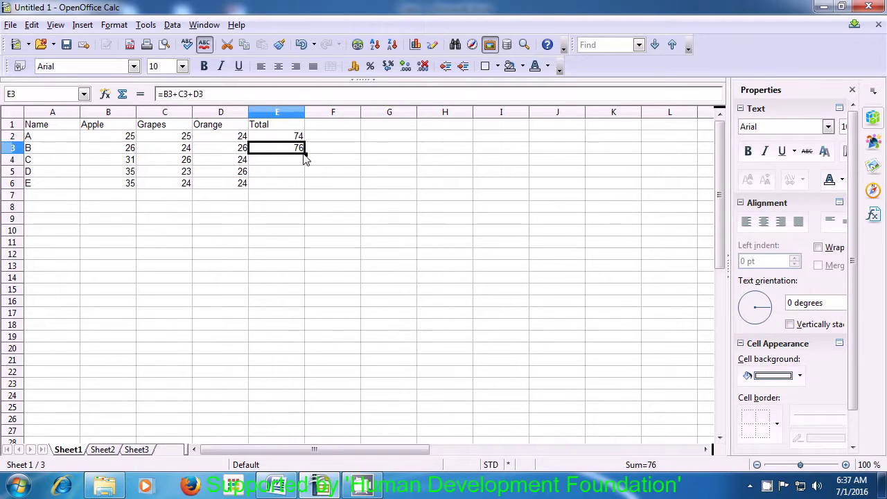
pyautogui.moveTo(305, 153); pyautogui.dragTo(303, 186)
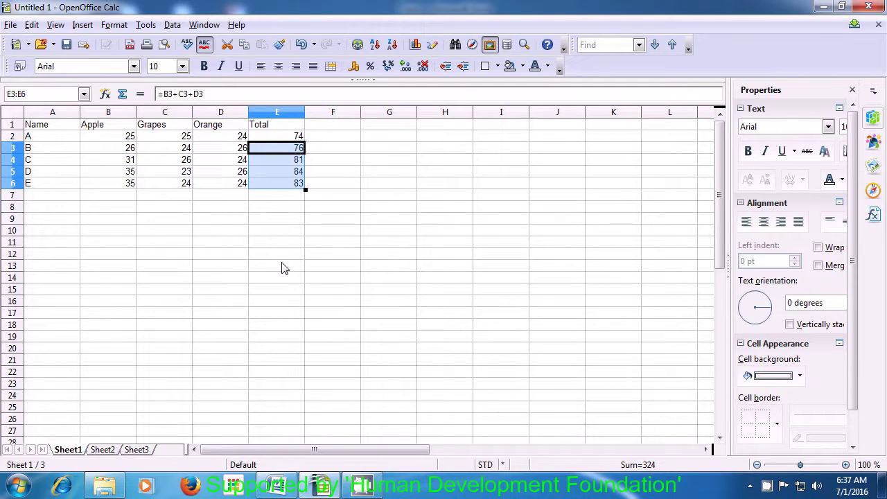
pyautogui.click(276, 139)
pyautogui.moveTo(276, 138); pyautogui.dragTo(278, 184)
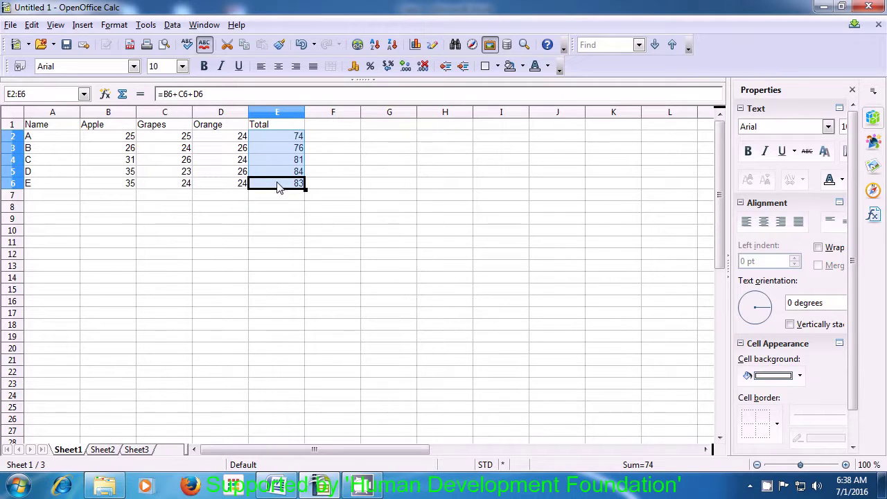
pyautogui.click(280, 197)
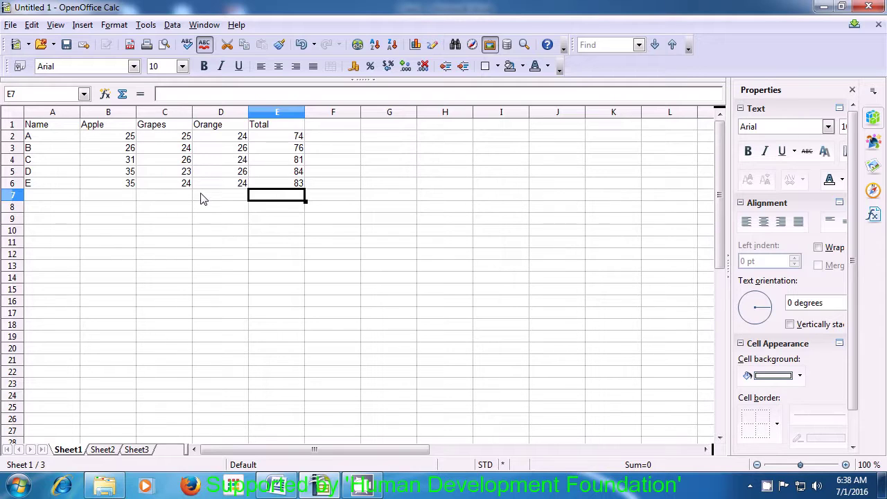
# Add the column heading "Average" in cell F1
pyautogui.click(324, 129)
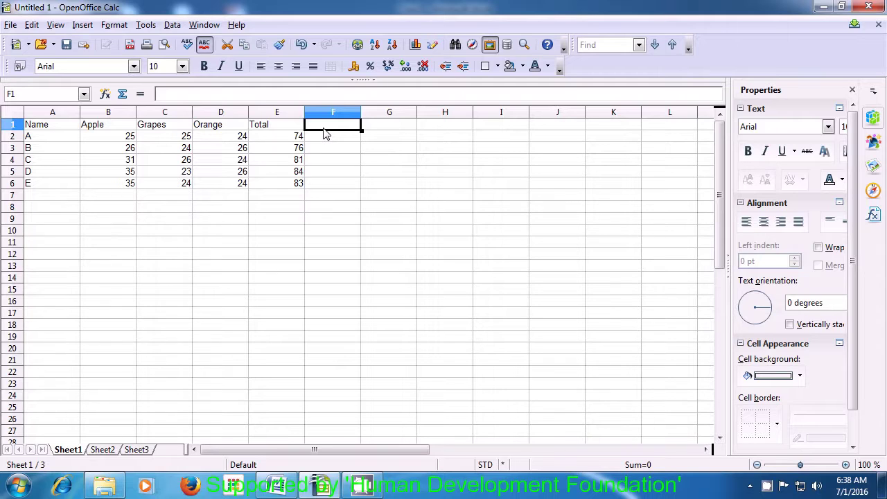
pyautogui.write('Aver')
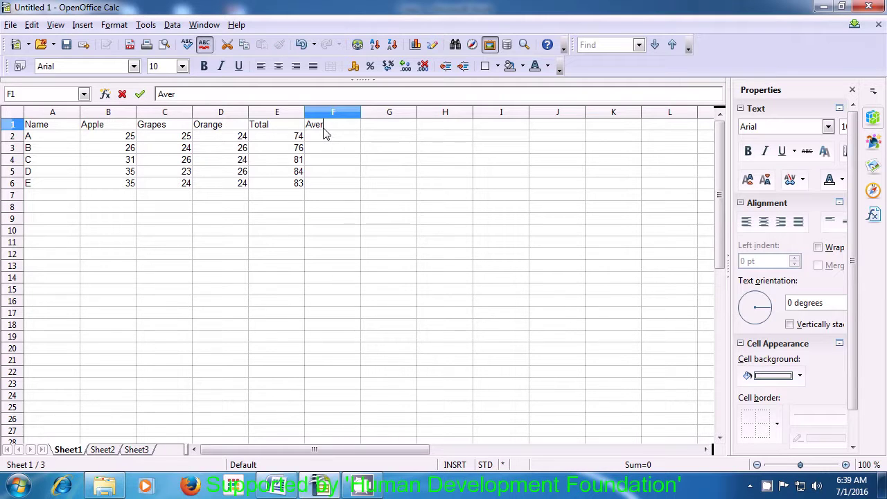
pyautogui.write('age')
# Enter the formula =average(E2/3) in cell F2 to compute row A's average from its total
pyautogui.click(321, 142)
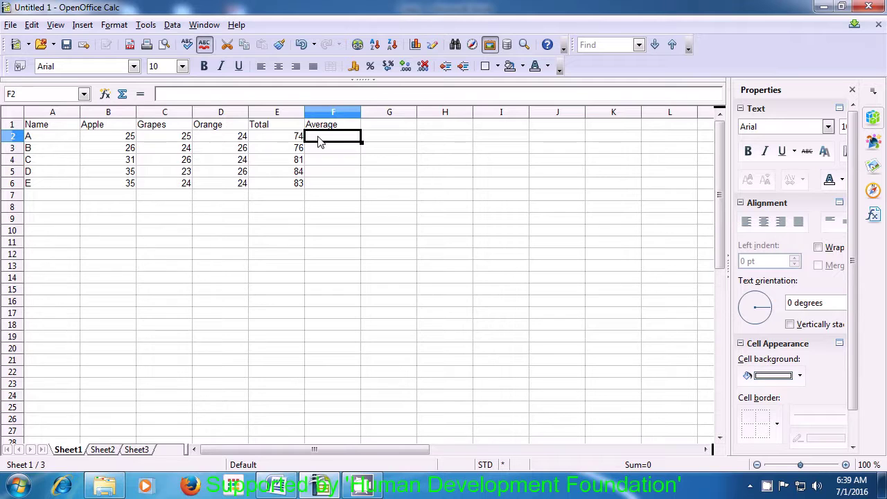
pyautogui.write('=')
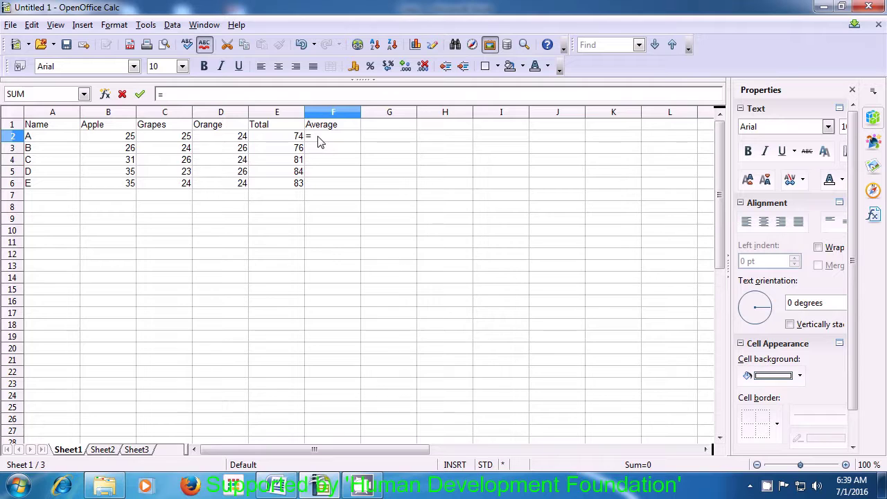
pyautogui.write('a')
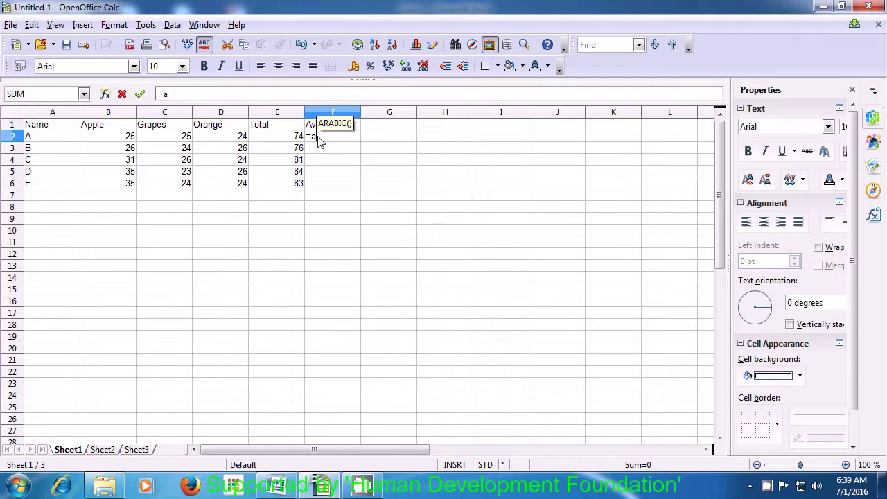
pyautogui.write('verage')
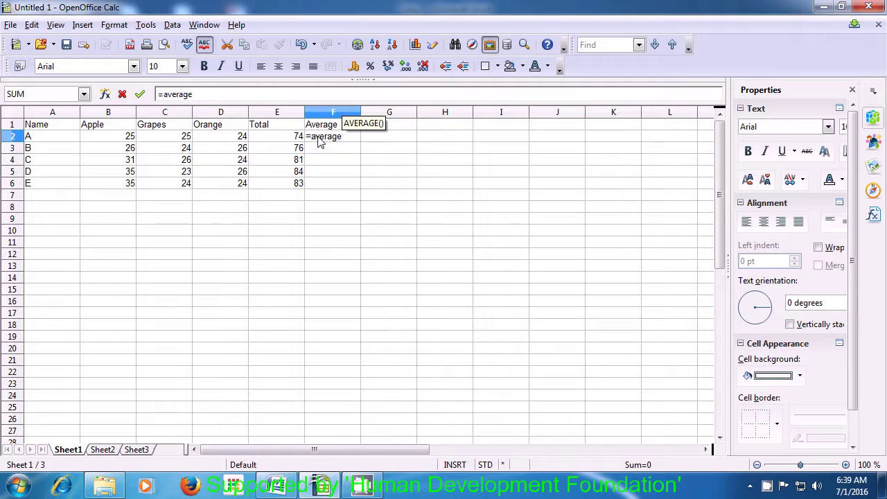
pyautogui.write('(')
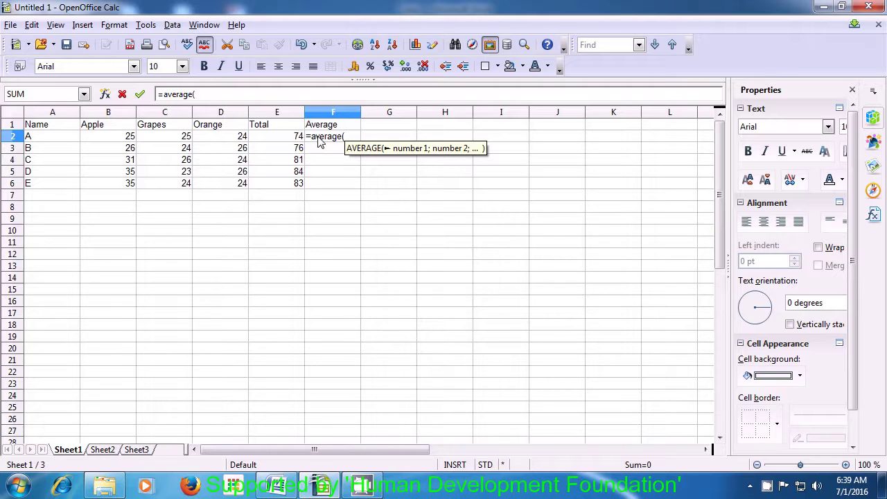
pyautogui.click(290, 139)
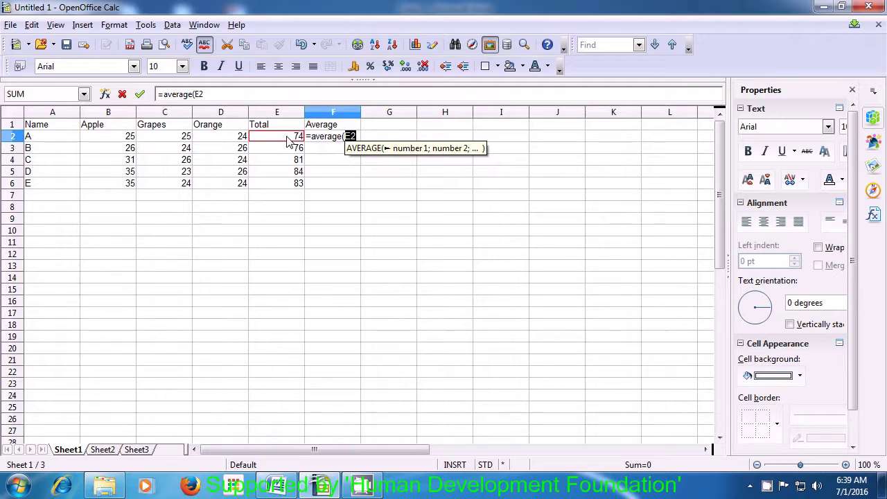
pyautogui.write('/')
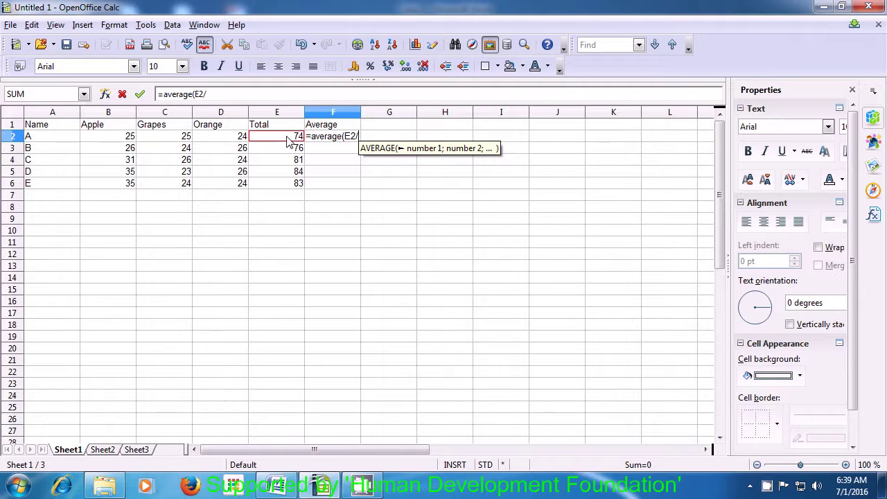
pyautogui.write('3')
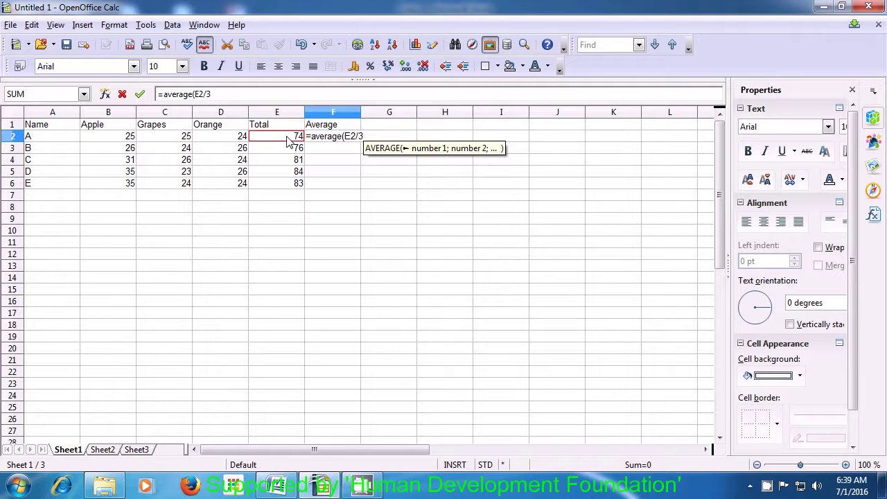
pyautogui.write(')')
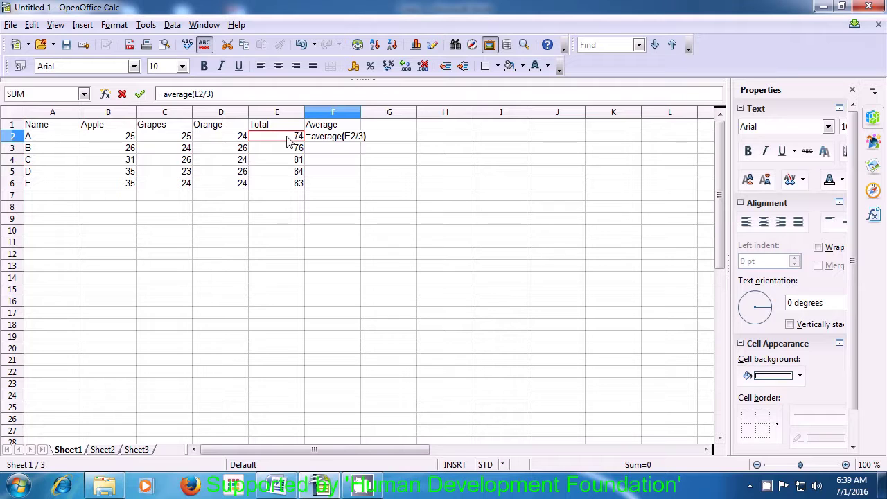
pyautogui.press('Return')
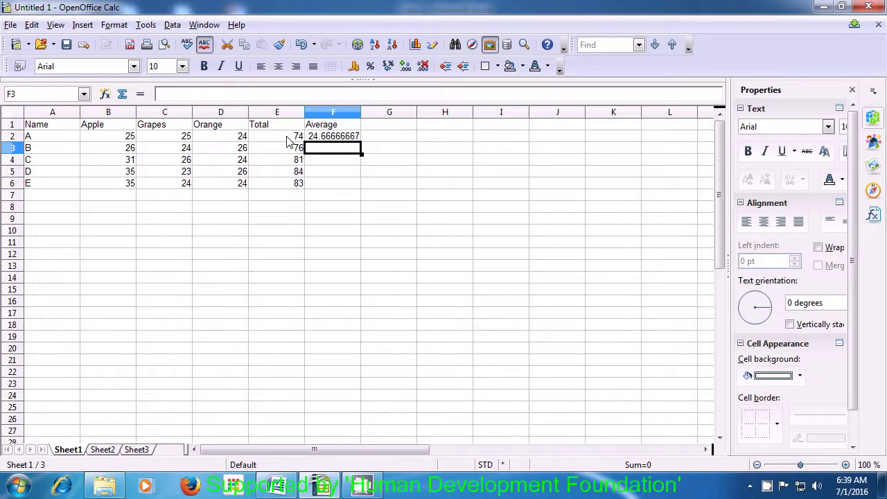
# Enter the formula =average(B3:D3) in cell F3 to average row B's fruit values
pyautogui.write('=')
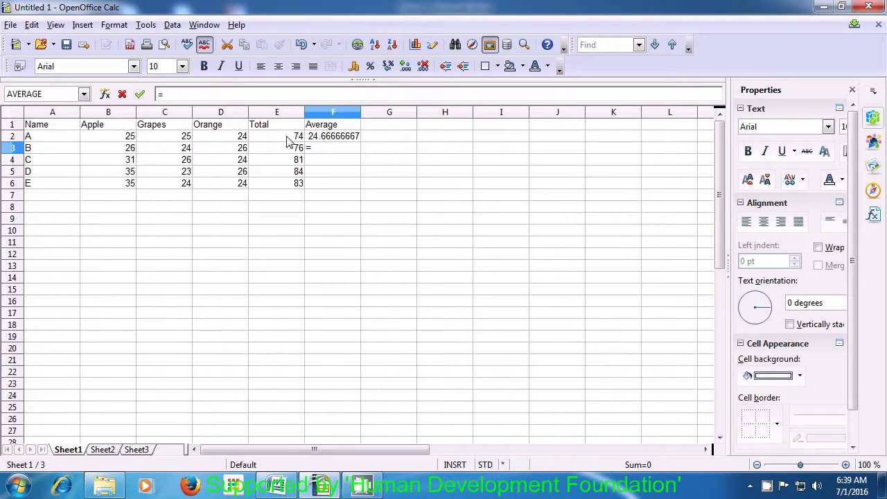
pyautogui.write('av')
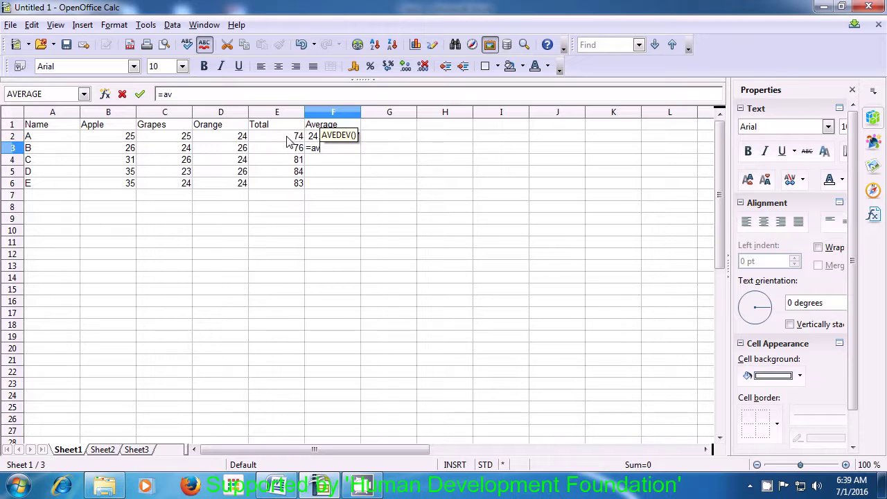
pyautogui.write('e')
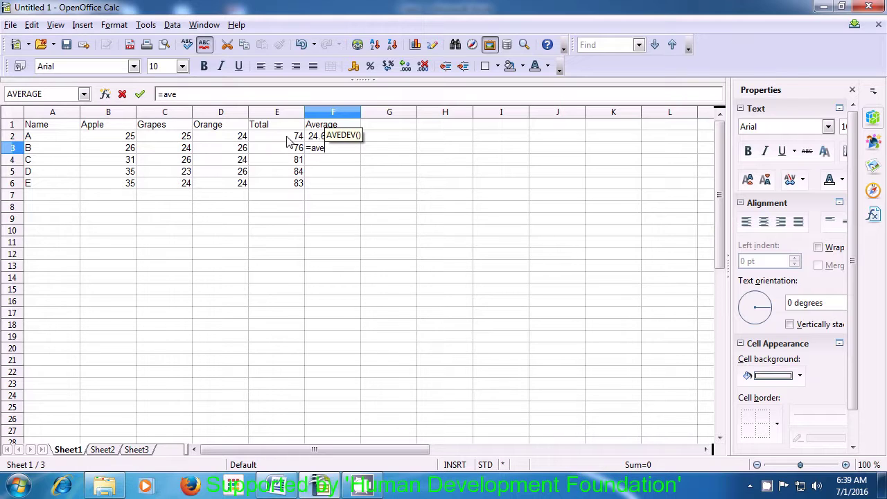
pyautogui.write('ra')
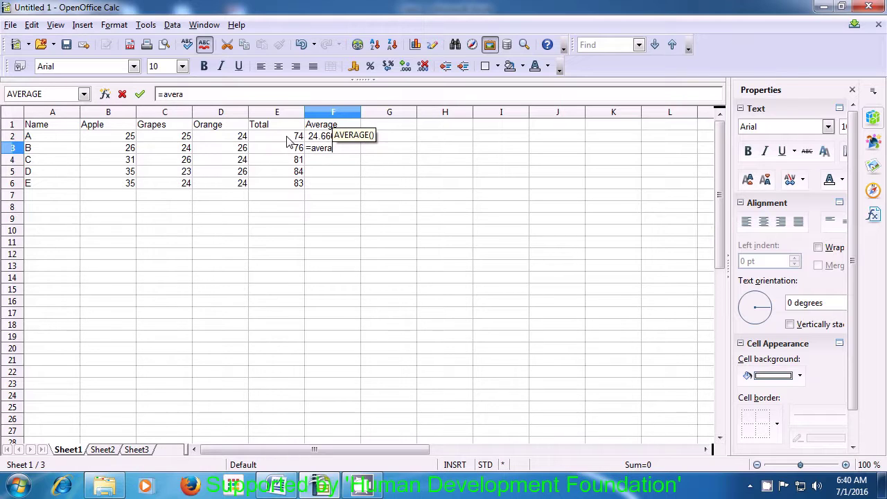
pyautogui.write('ge')
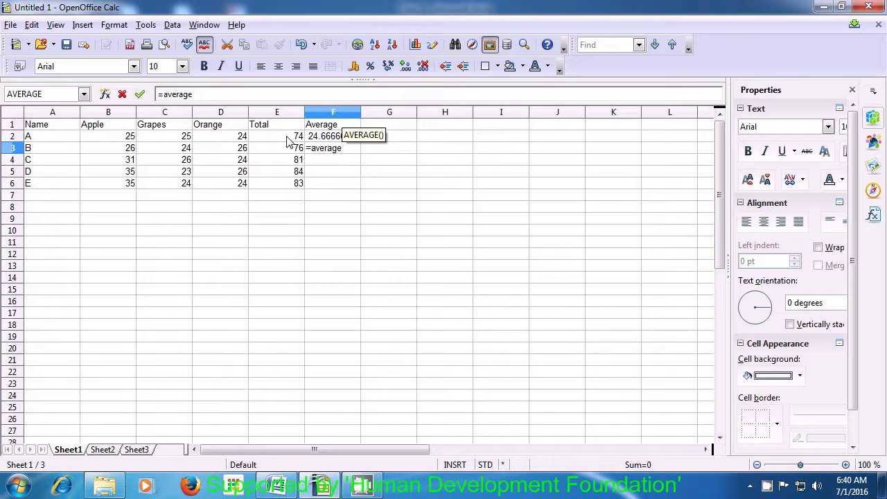
pyautogui.write('(')
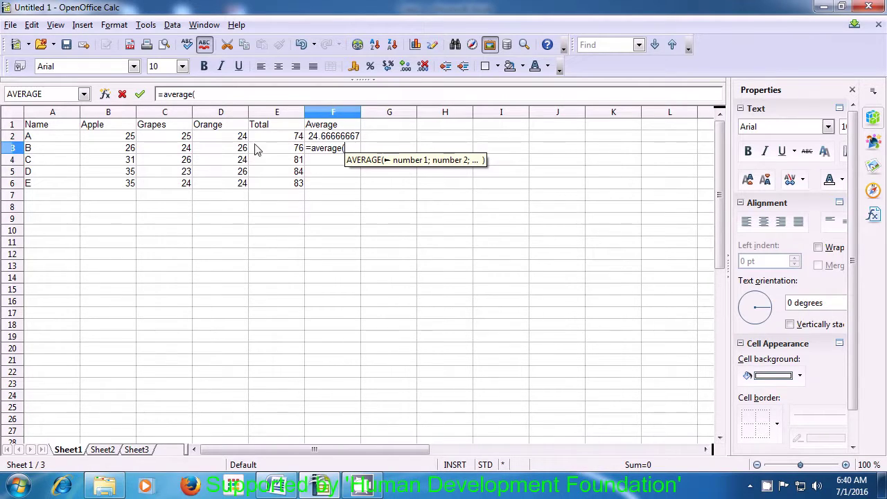
pyautogui.moveTo(131, 154); pyautogui.dragTo(213, 155)
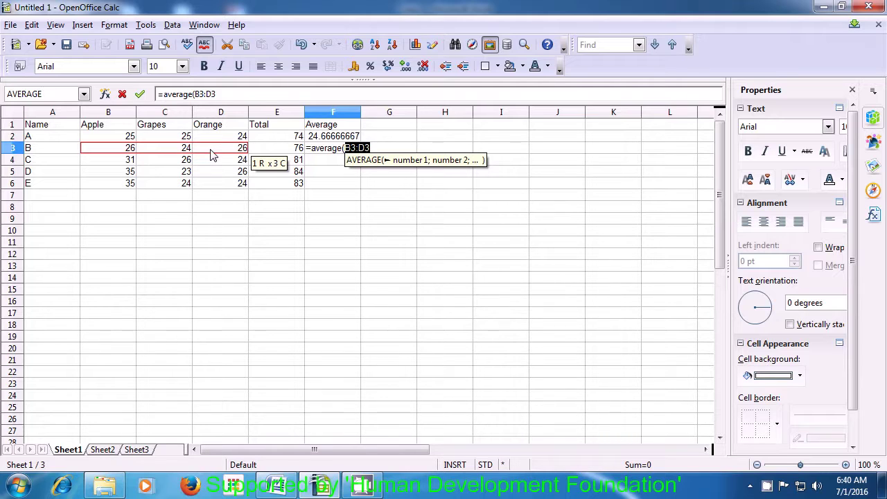
pyautogui.write(')')
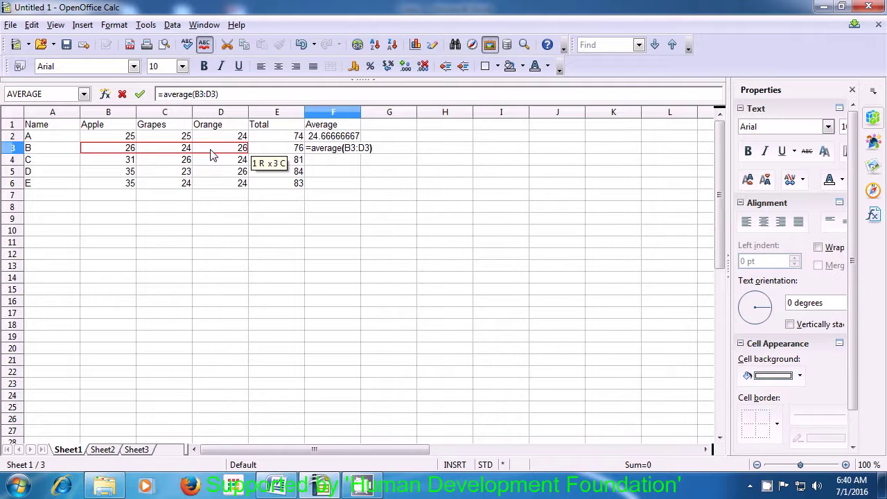
pyautogui.press('Return')
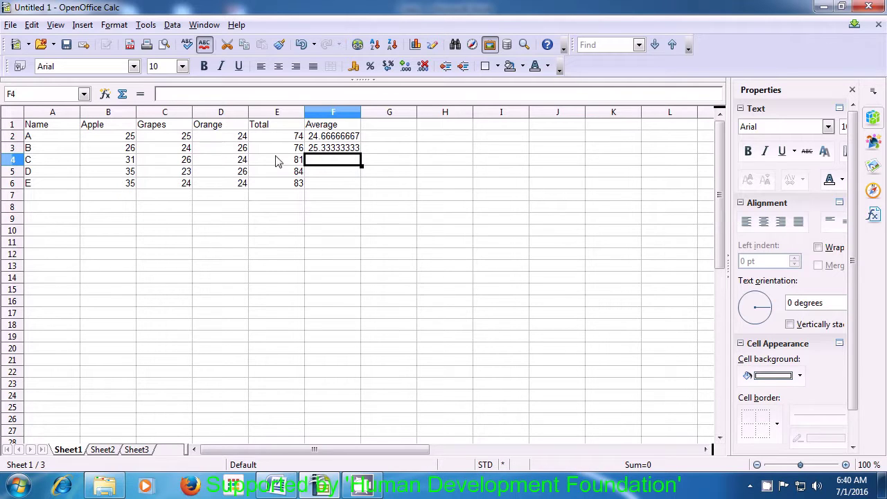
# Fill the average formula in F3 down through cell F6
pyautogui.click(339, 150)
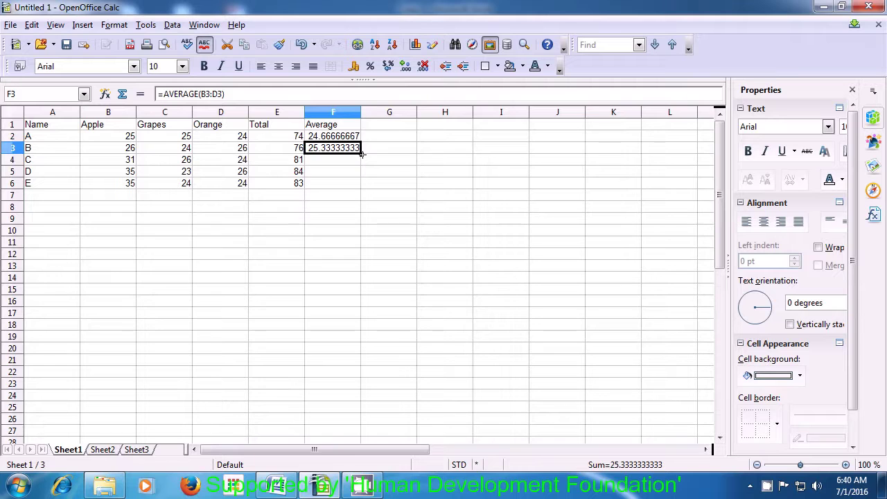
pyautogui.moveTo(361, 158); pyautogui.dragTo(361, 188)
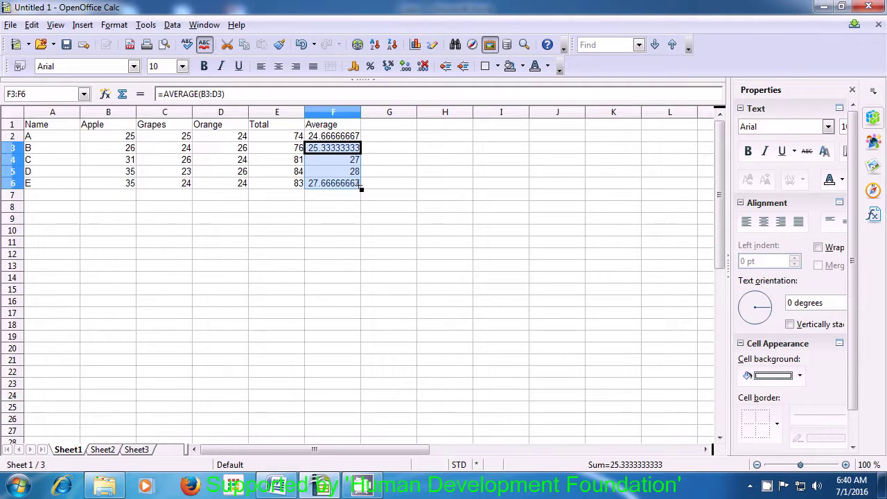
pyautogui.click(350, 220)
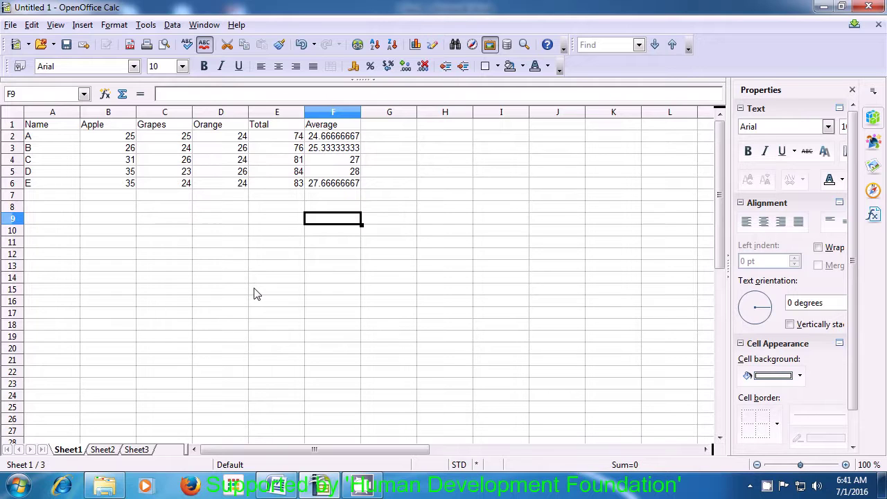
# Add the column heading "Maximum" in cell G1
pyautogui.click(389, 128)
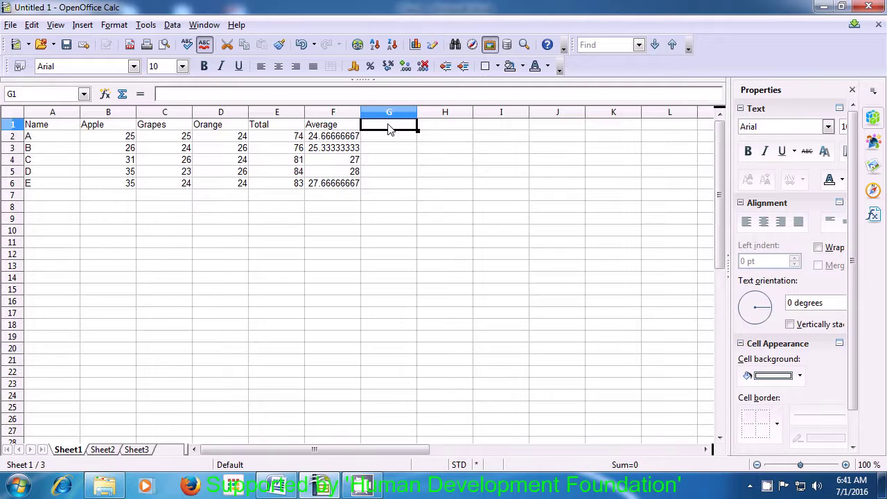
pyautogui.write('M')
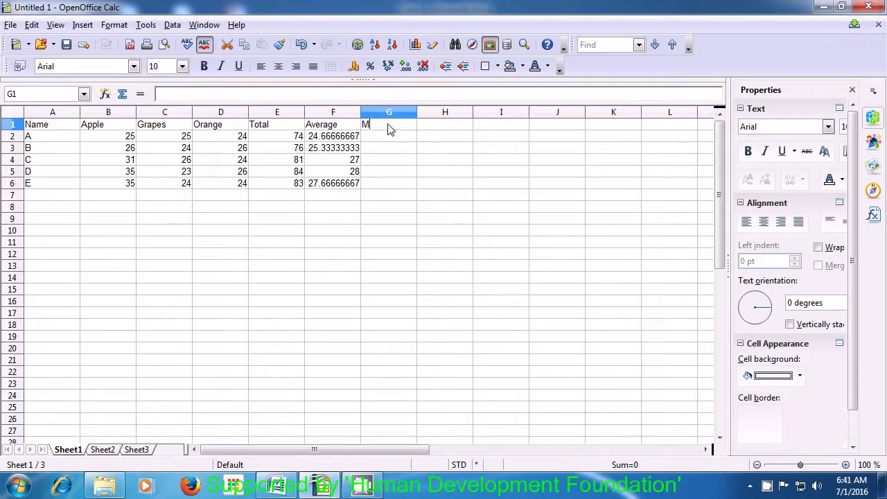
pyautogui.write('aximum')
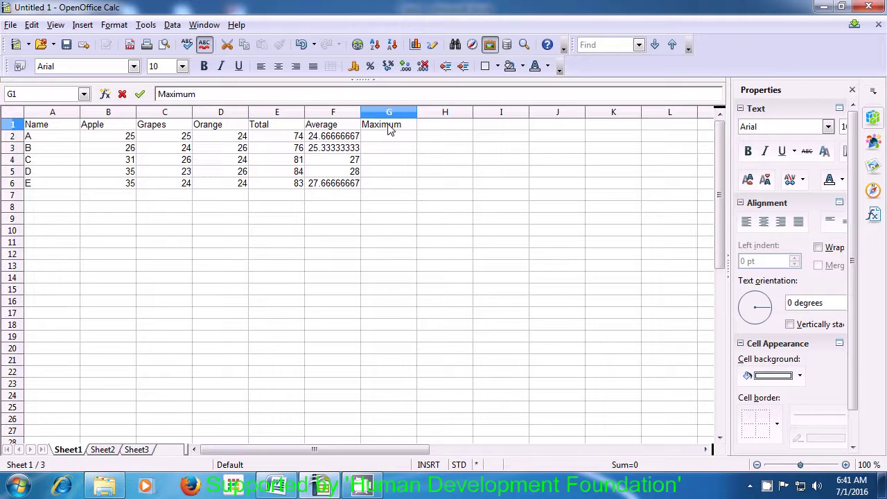
pyautogui.press('Return')
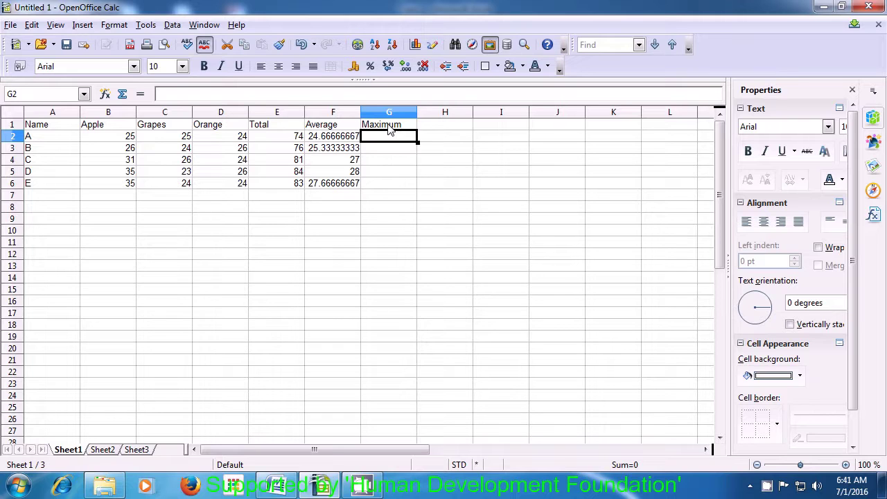
# Enter the formula =max(B2:D2) in cell G2 to get row A's largest fruit value
pyautogui.write('=')
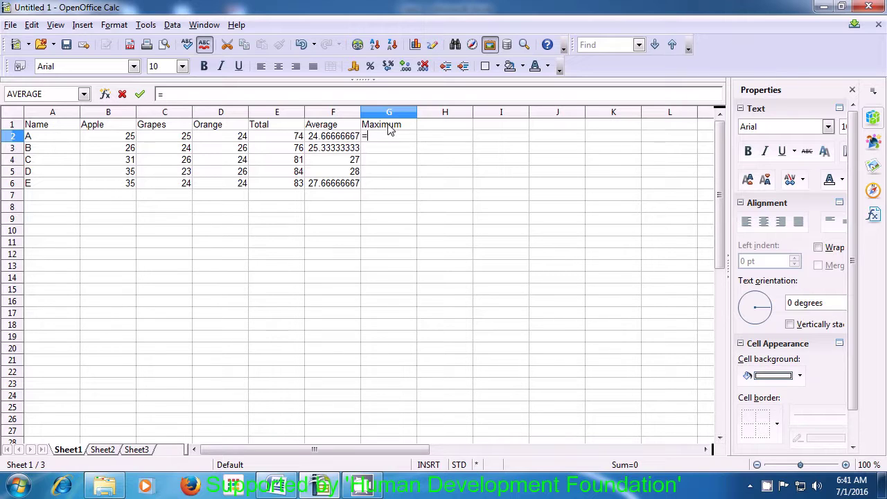
pyautogui.write('max')
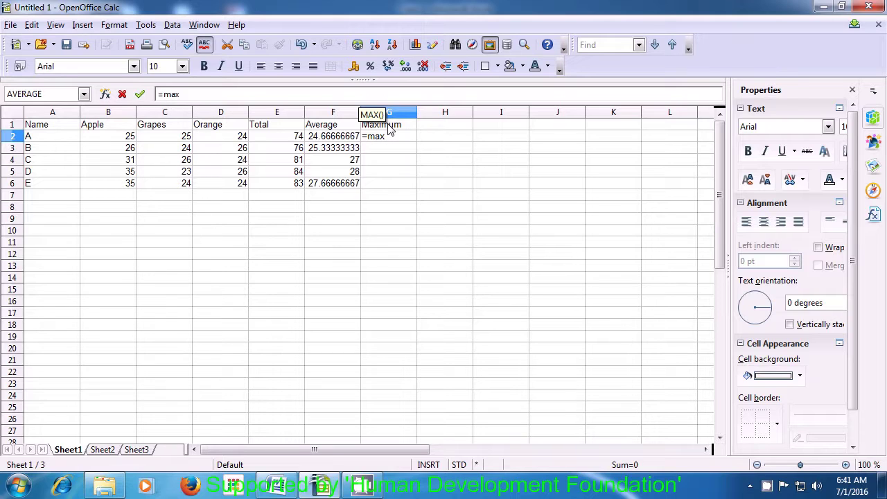
pyautogui.write('(')
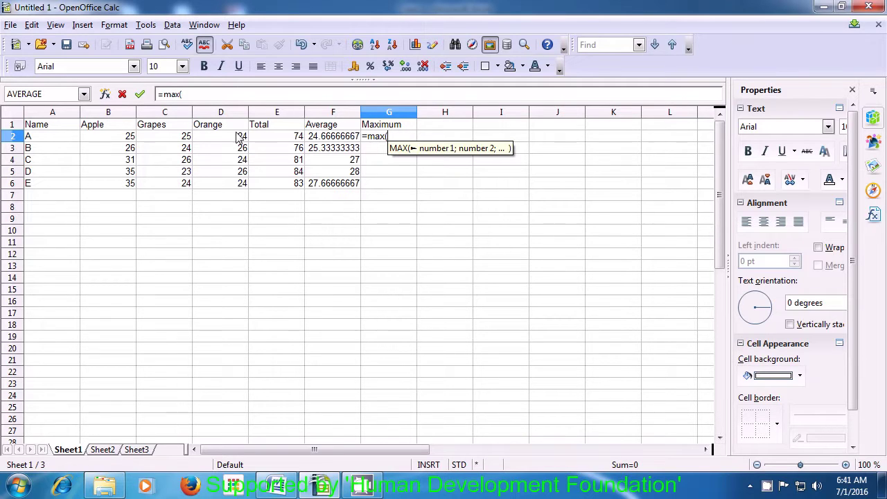
pyautogui.moveTo(125, 139); pyautogui.dragTo(203, 147)
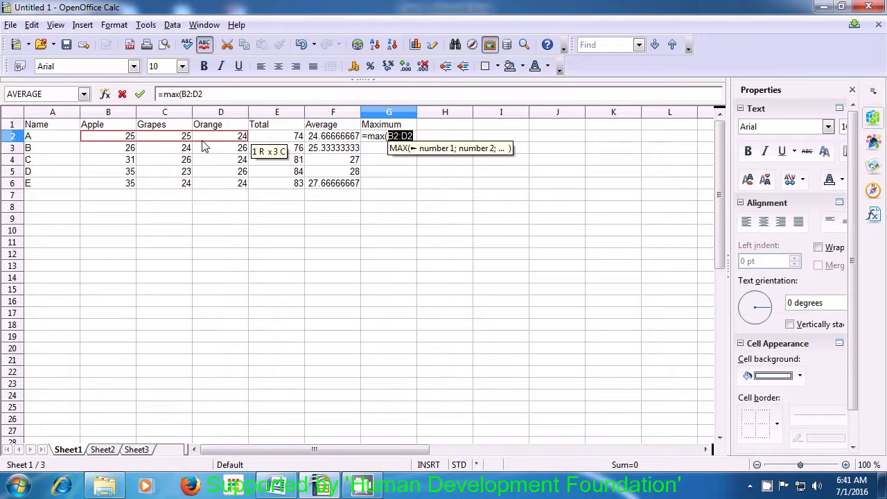
pyautogui.write(')')
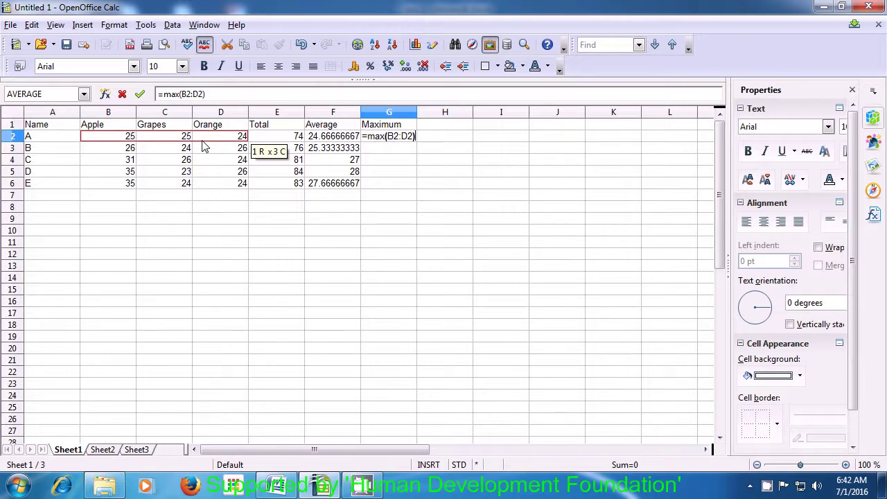
pyautogui.press('Return')
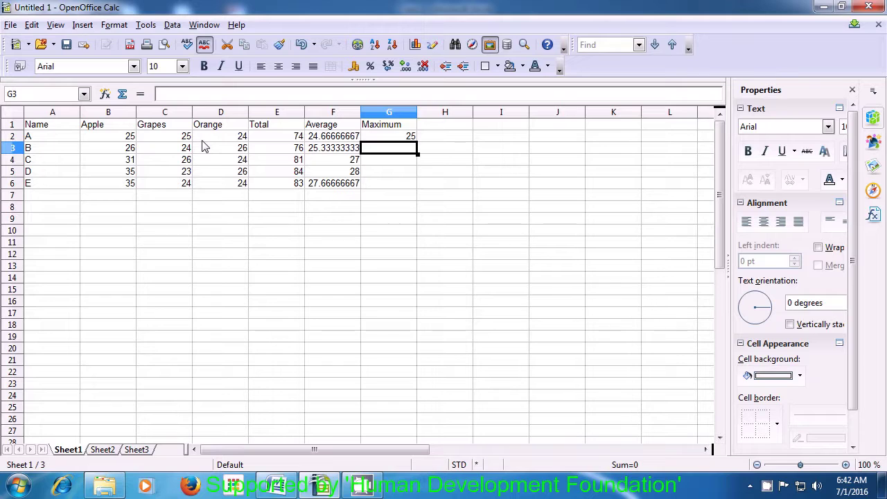
# Fill the maximum formula in G2 down through cell G6
pyautogui.write('=')
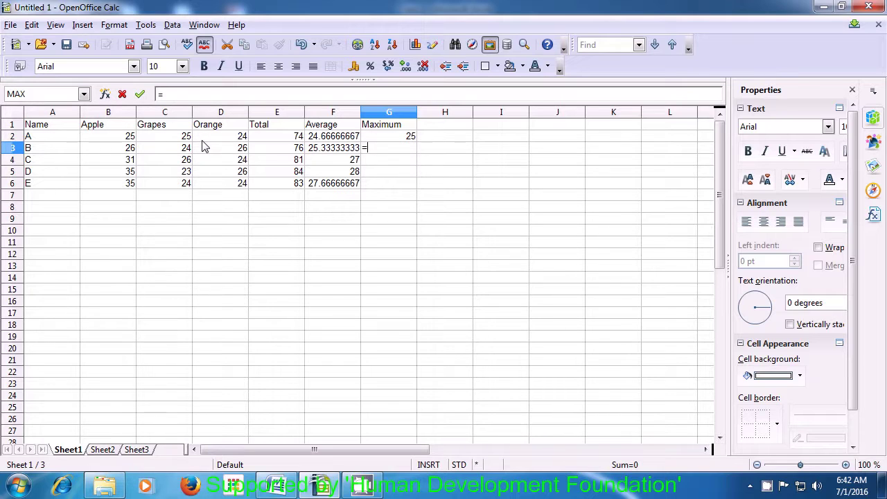
pyautogui.press('Escape')
pyautogui.click(373, 129)
pyautogui.click(374, 137)
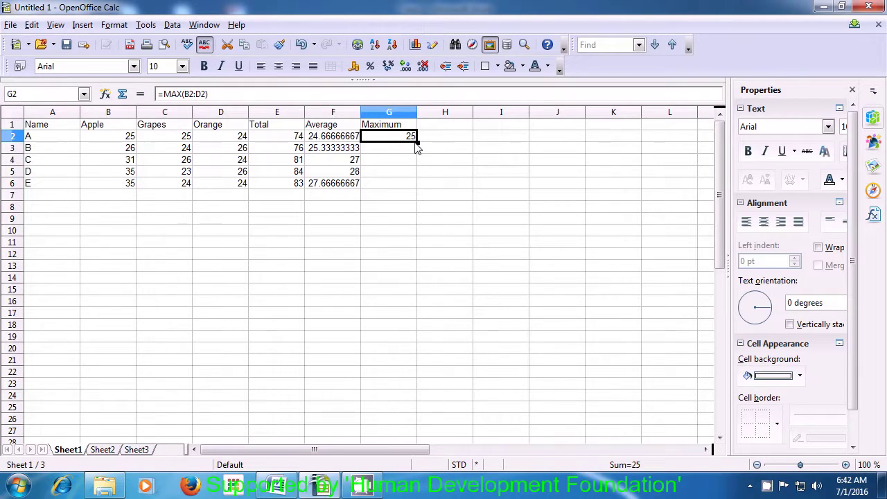
pyautogui.moveTo(418, 142); pyautogui.dragTo(418, 188)
pyautogui.click(398, 220)
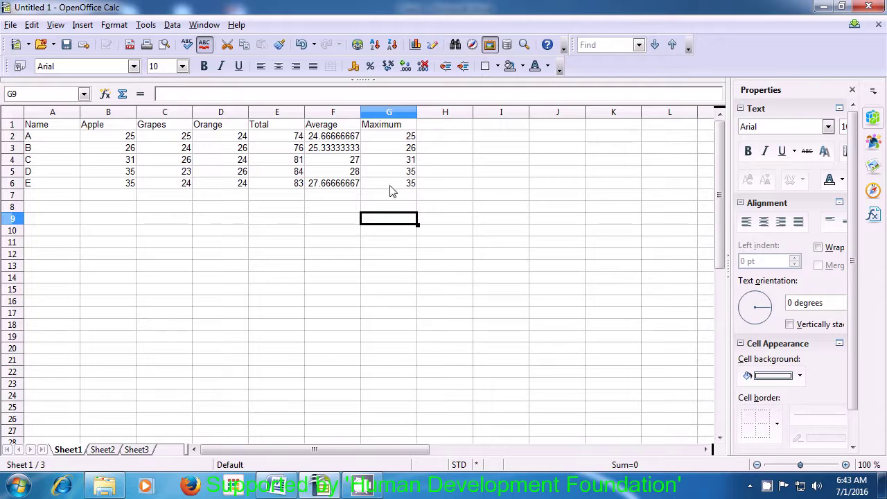
# Add the column heading "Minimum" in cell H1
pyautogui.click(437, 129)
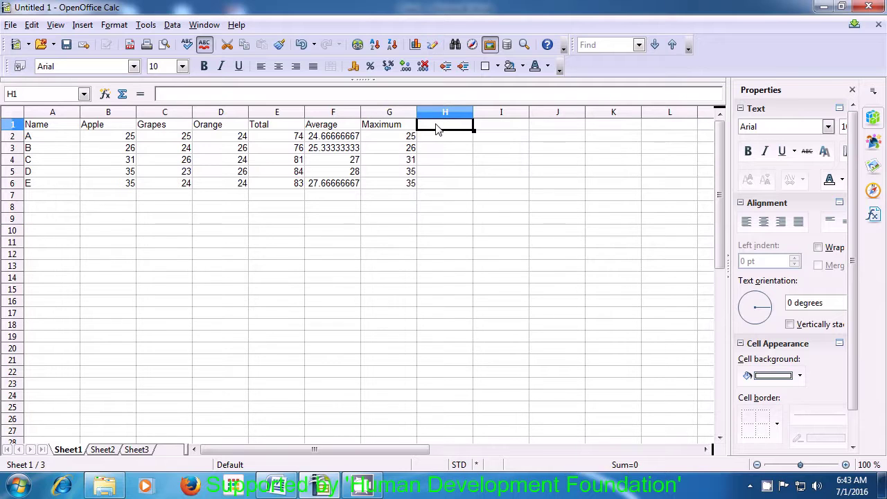
pyautogui.write('Mi')
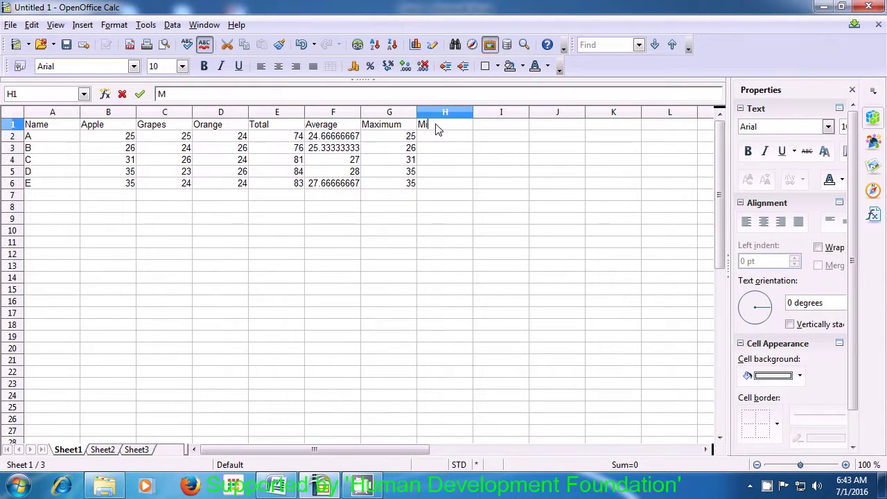
pyautogui.write('nimum')
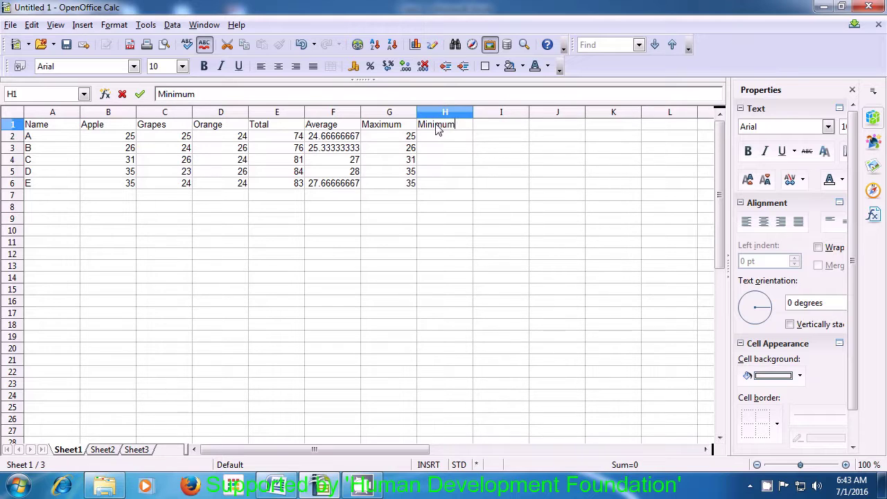
pyautogui.press('Return')
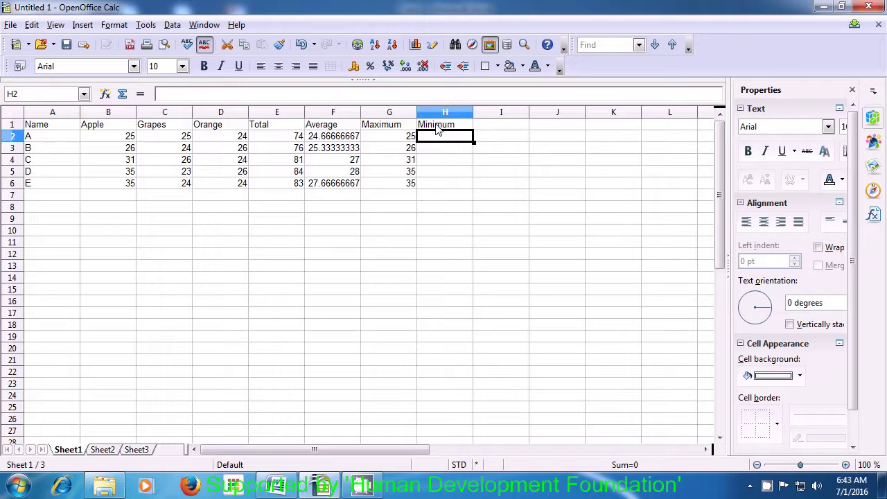
# Enter the formula =min(B2:D2) in cell H2 to get row A's smallest fruit value
pyautogui.write('=')
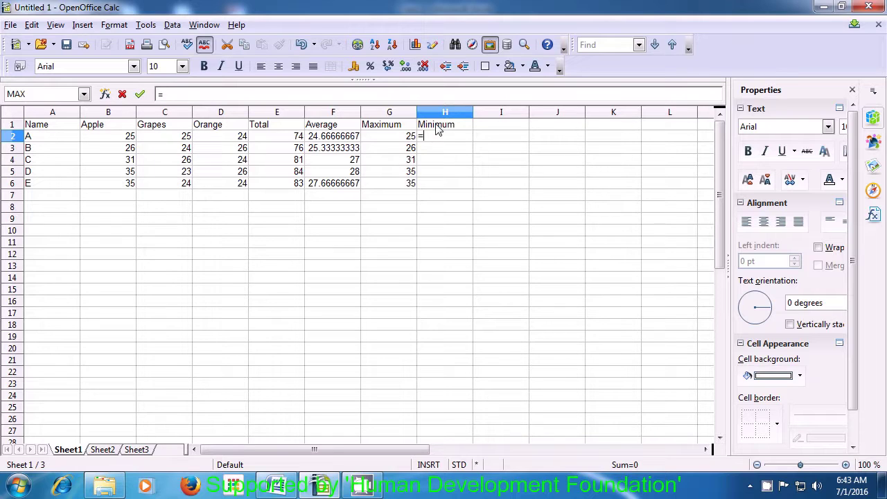
pyautogui.write('min')
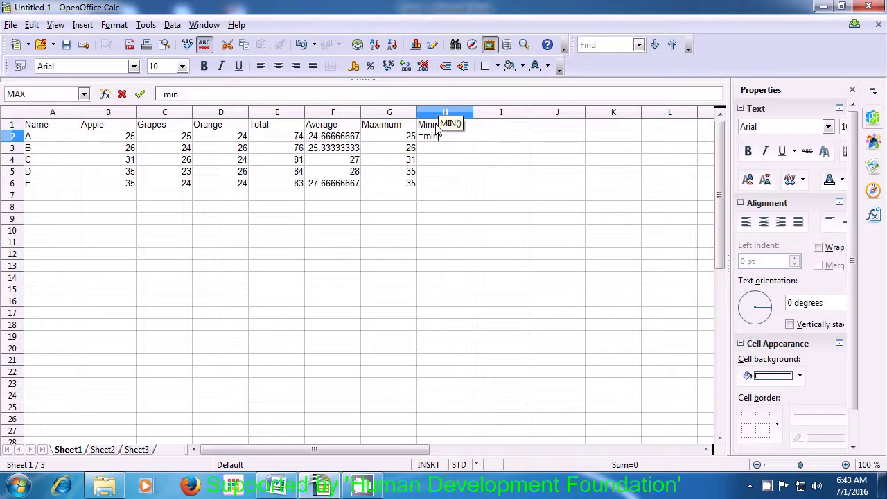
pyautogui.write('(')
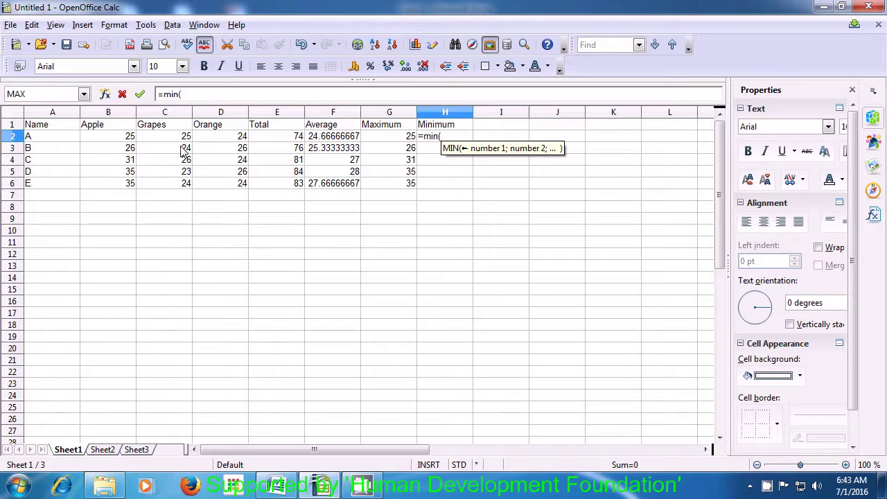
pyautogui.click(137, 138)
pyautogui.moveTo(137, 139); pyautogui.dragTo(218, 142)
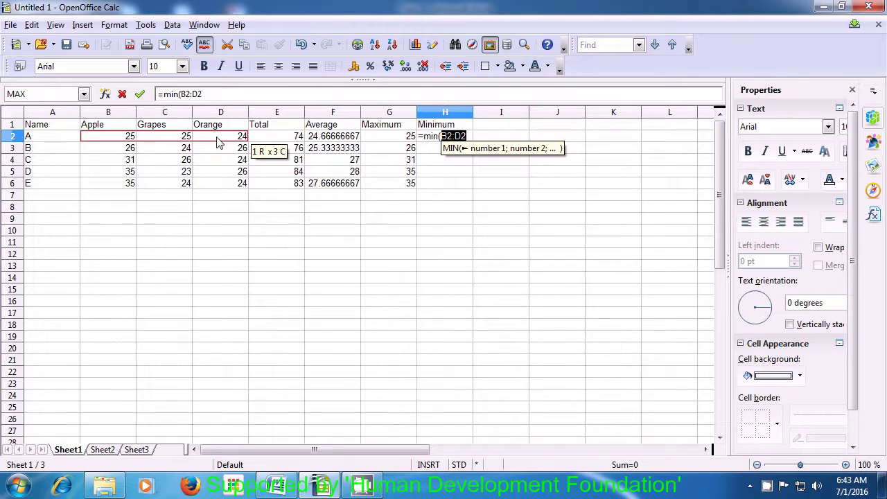
pyautogui.write(')')
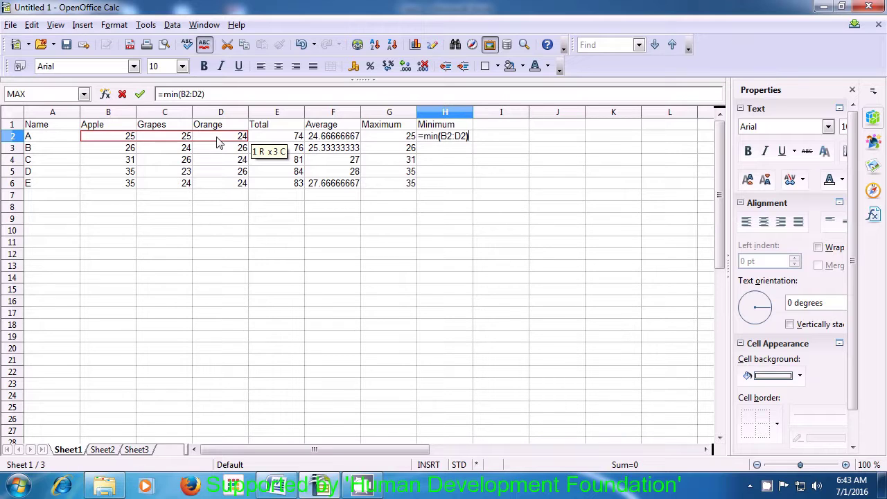
pyautogui.press('Return')
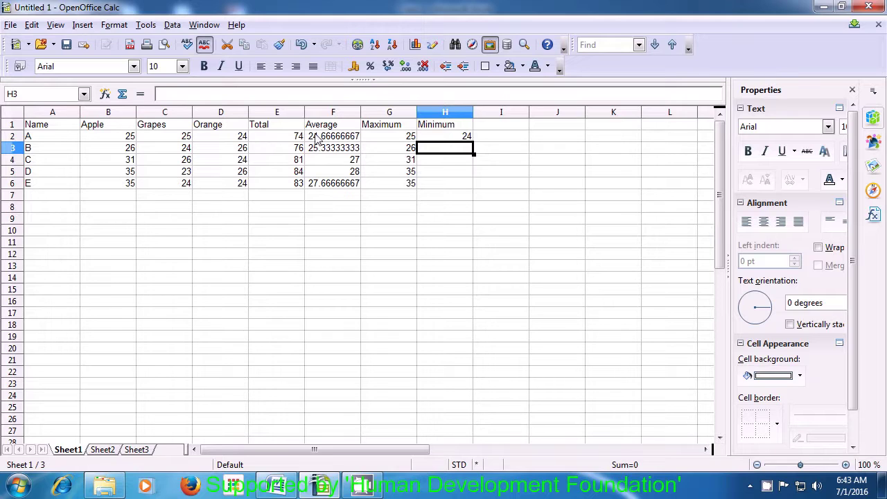
# Fill the minimum formula in H2 down through cell H6
pyautogui.click(440, 137)
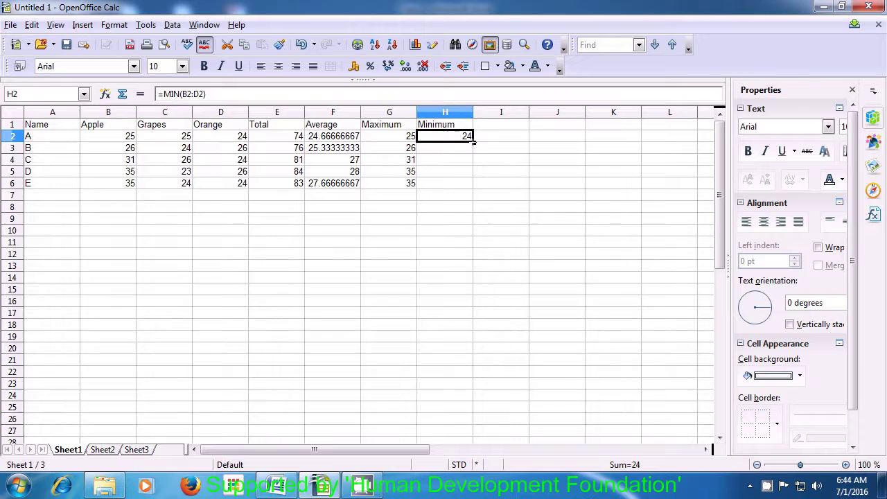
pyautogui.moveTo(474, 142); pyautogui.dragTo(473, 188)
pyautogui.click(450, 198)
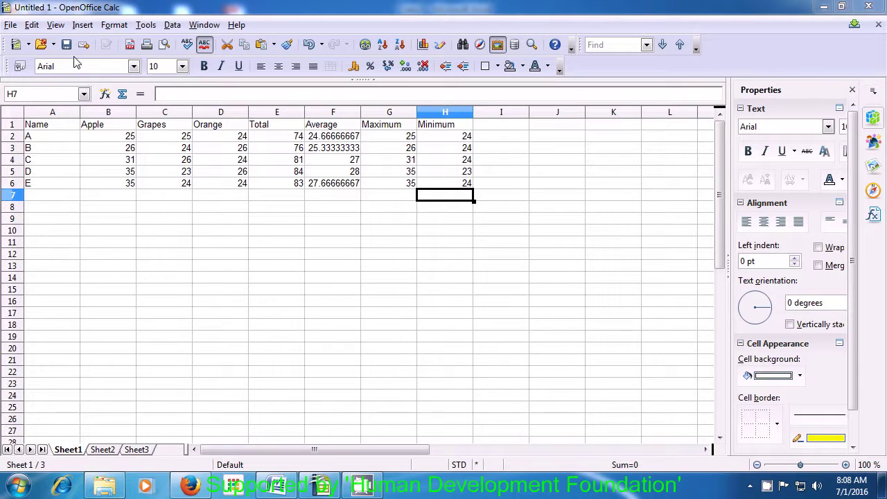
# Switch the sheet to Page Break Preview and hide the Find toolbar
pyautogui.click(56, 25)
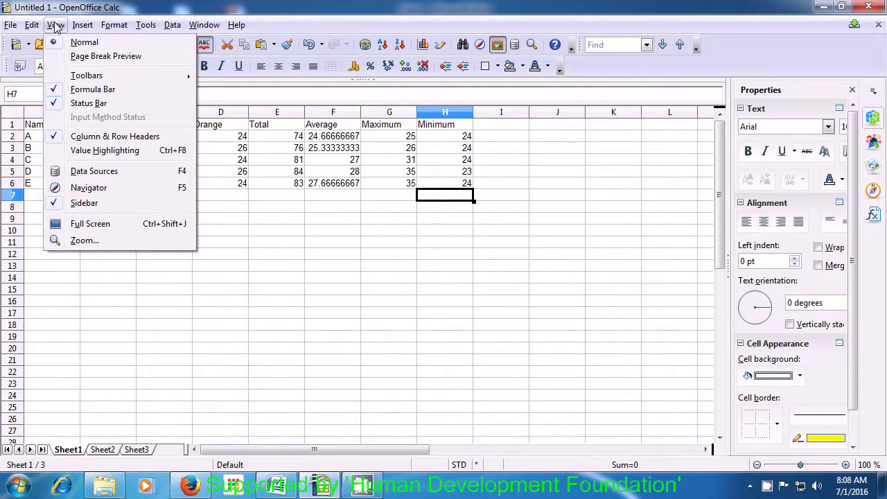
pyautogui.click(69, 57)
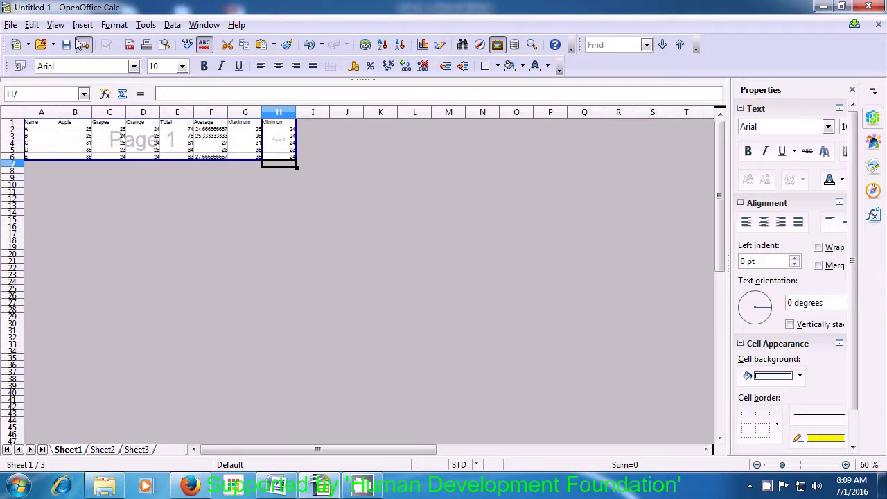
pyautogui.click(56, 25)
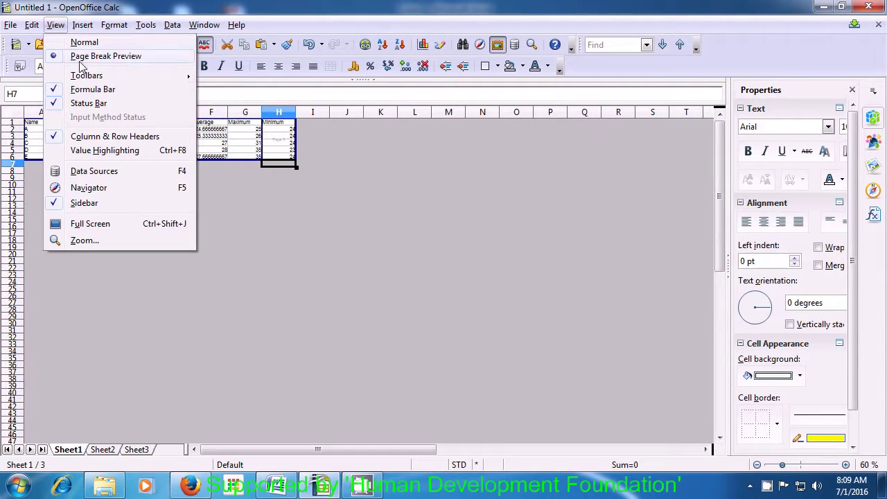
pyautogui.moveTo(87, 75)
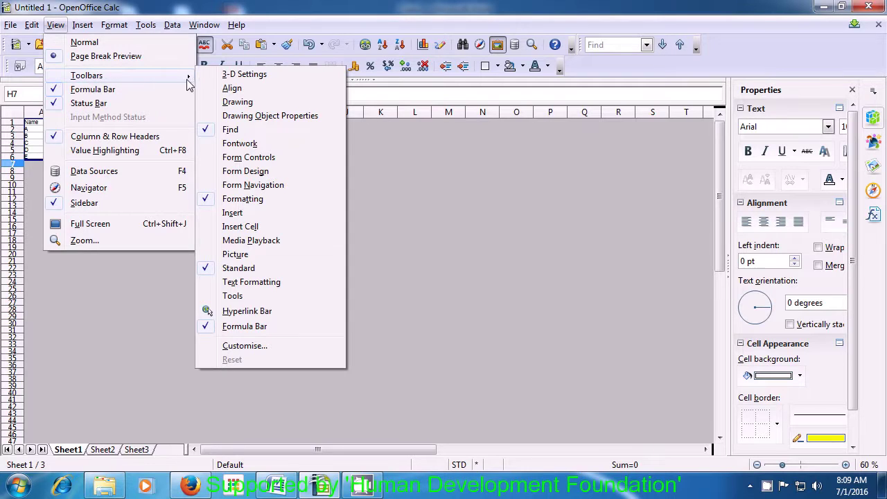
pyautogui.click(206, 134)
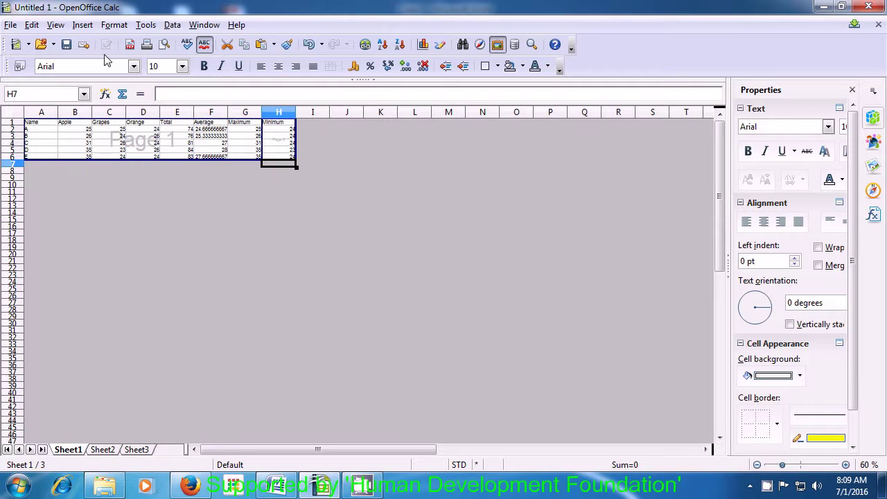
# Hide the Formatting toolbar and the Standard toolbar
pyautogui.click(55, 25)
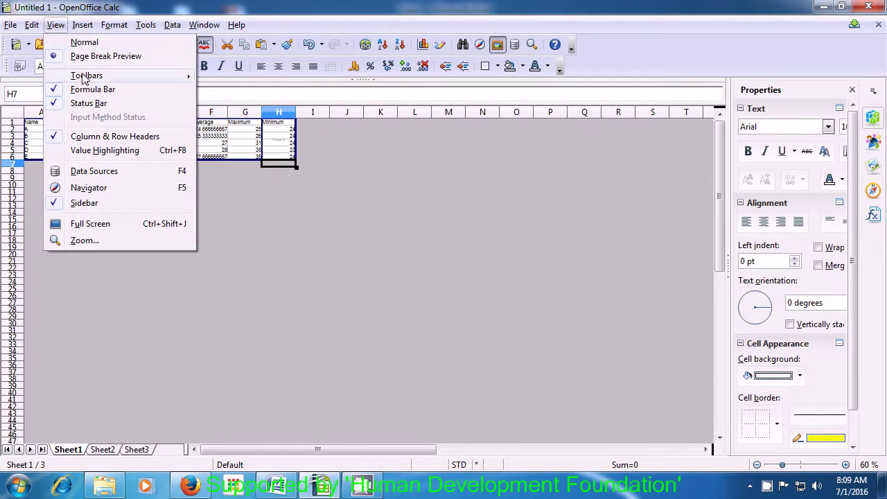
pyautogui.moveTo(97, 76)
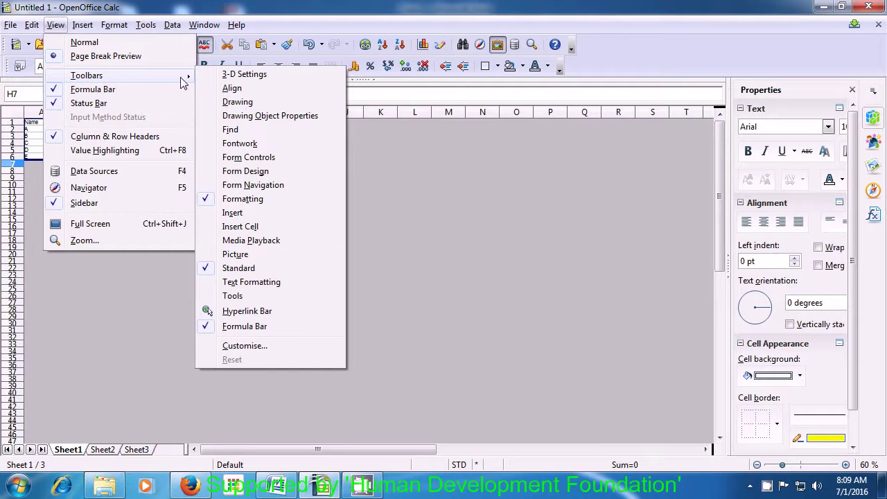
pyautogui.click(242, 199)
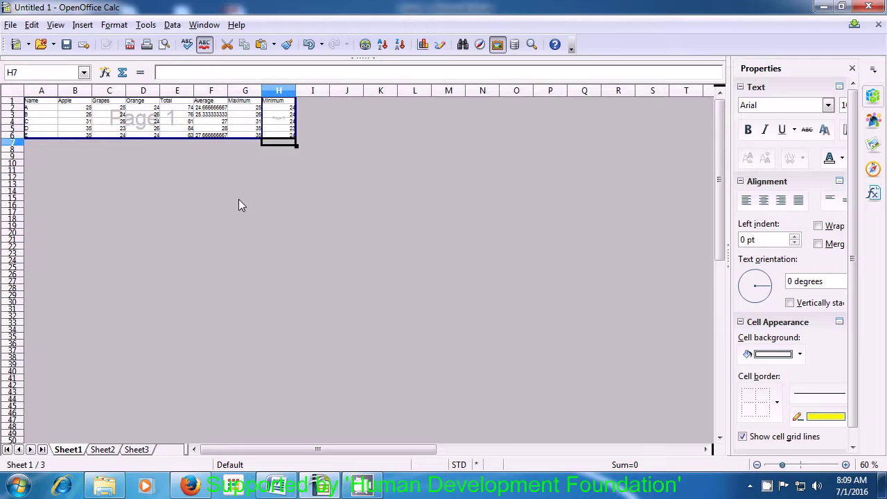
pyautogui.click(61, 26)
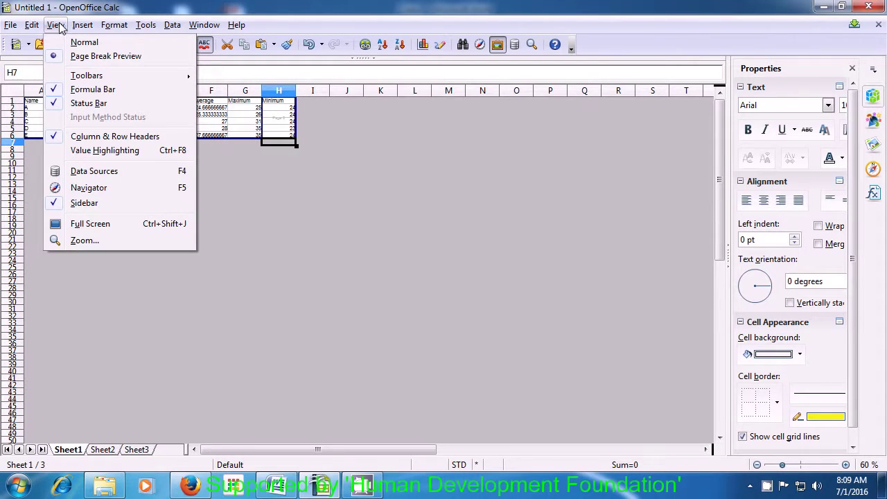
pyautogui.moveTo(92, 78)
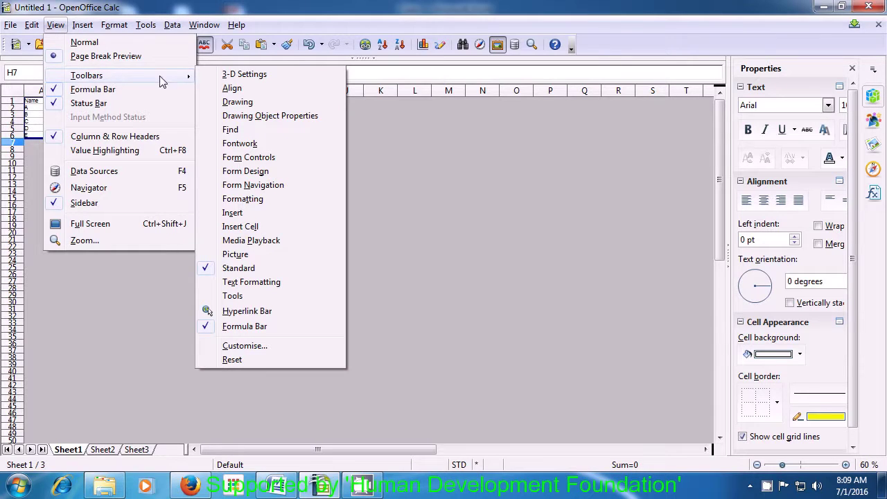
pyautogui.click(238, 269)
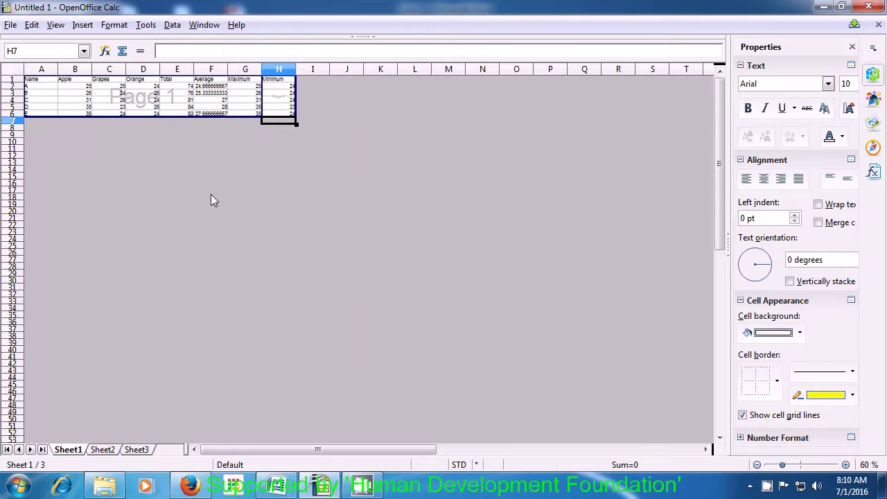
# Hide the Formula Bar and turn off the column and row headers
pyautogui.click(55, 24)
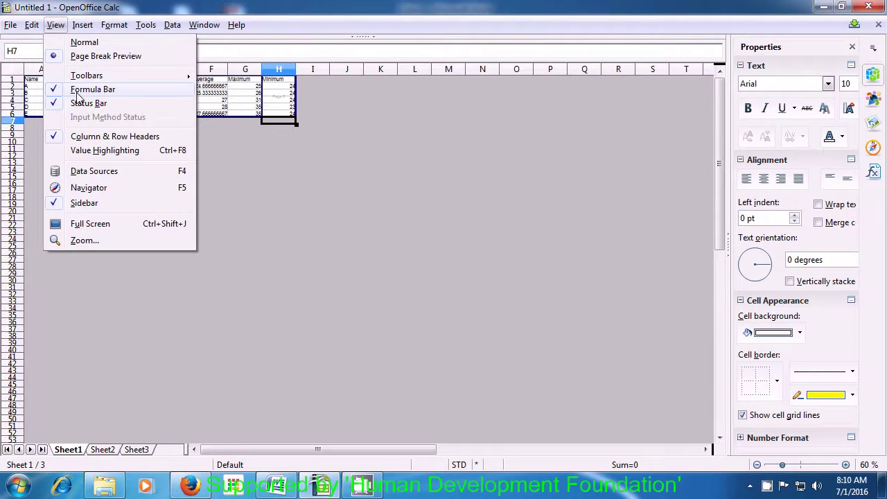
pyautogui.moveTo(121, 77)
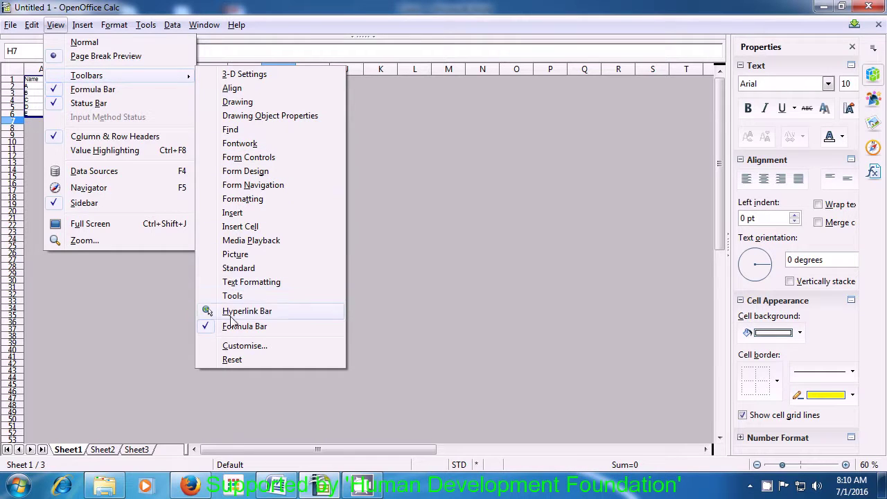
pyautogui.click(232, 324)
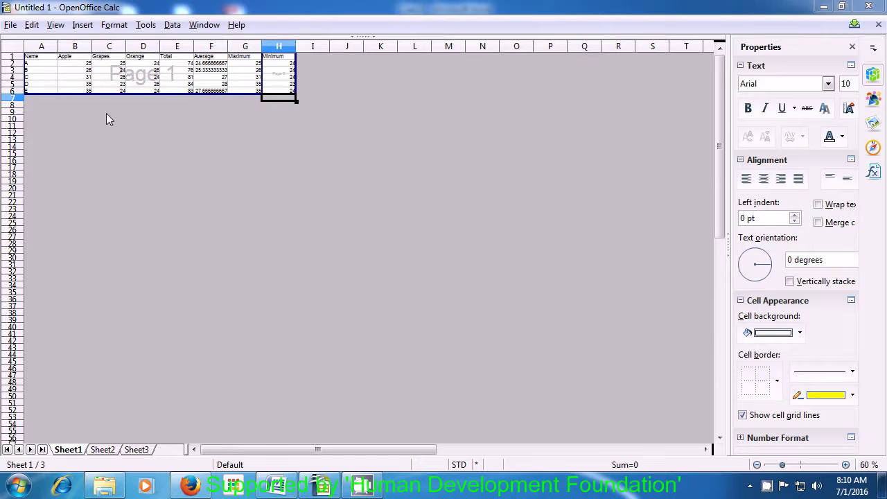
pyautogui.click(55, 26)
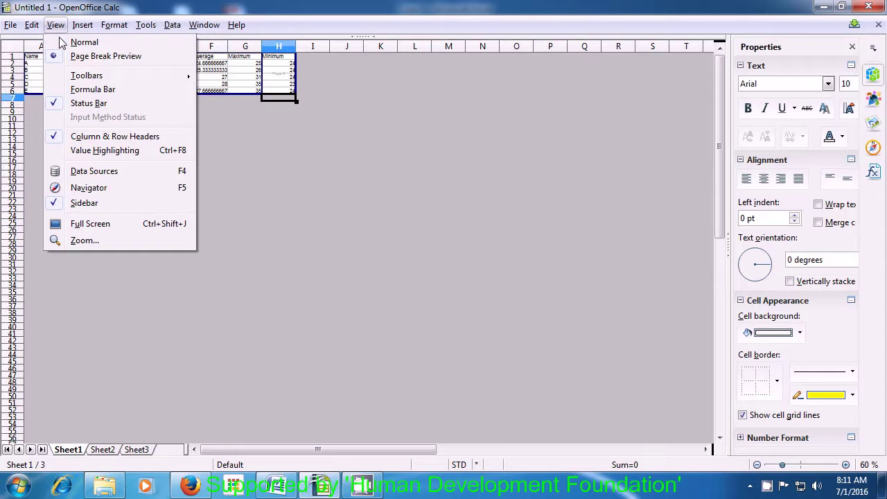
pyautogui.click(87, 137)
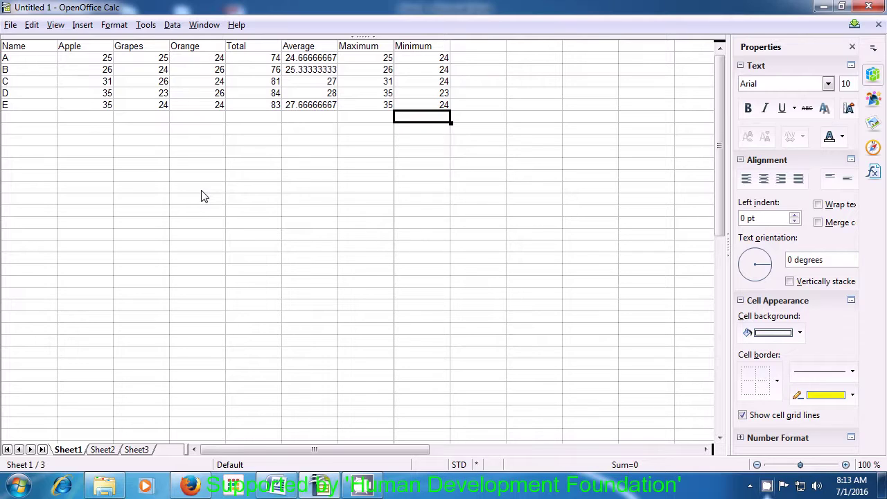
# Display the Formatting and Standard toolbars again
pyautogui.click(54, 25)
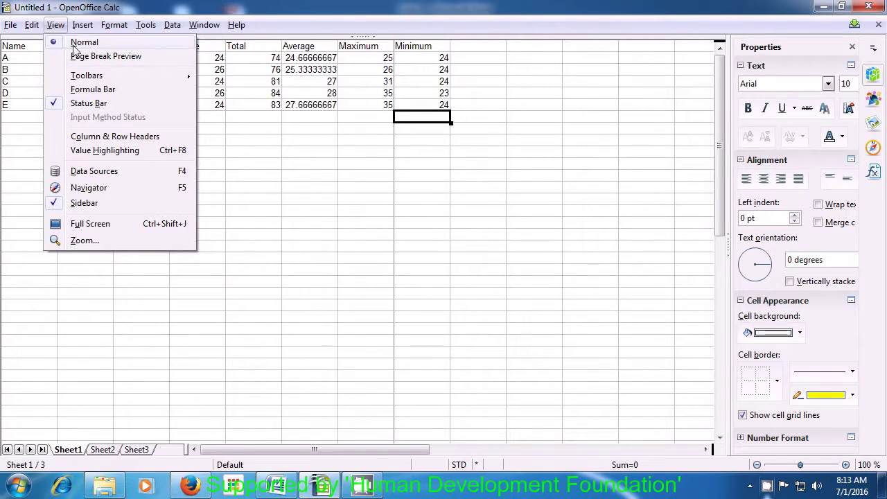
pyautogui.moveTo(86, 76)
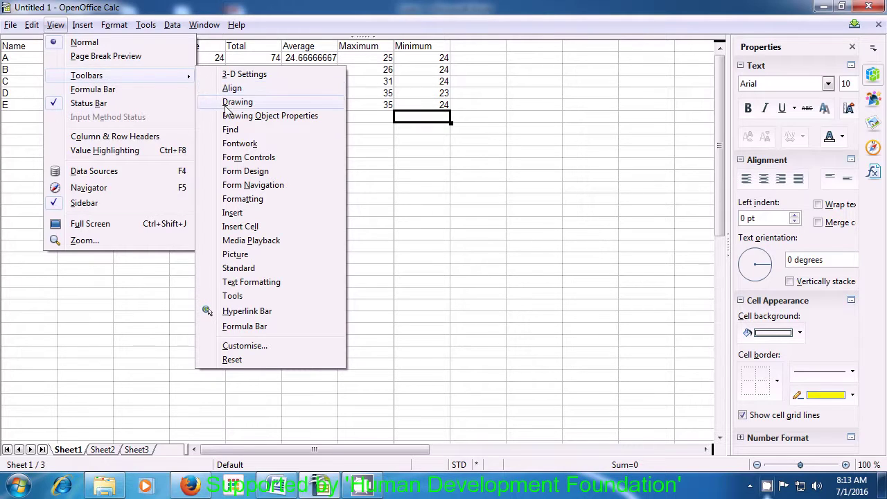
pyautogui.click(239, 199)
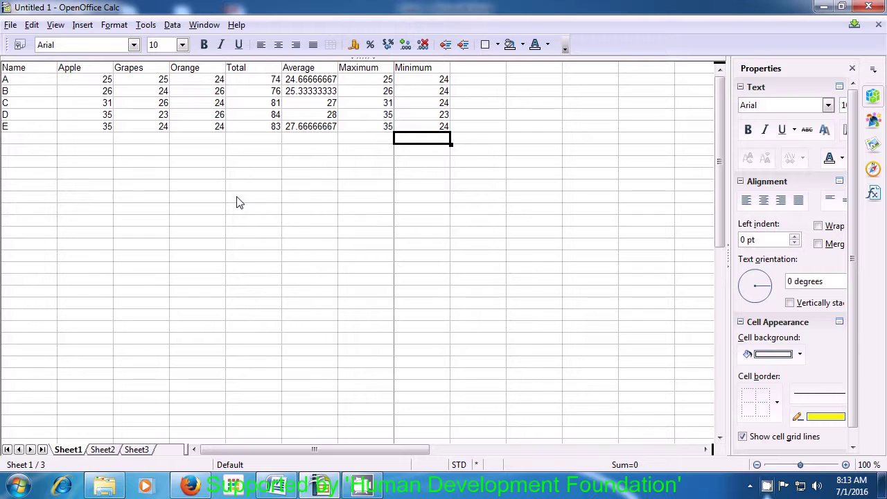
pyautogui.click(54, 25)
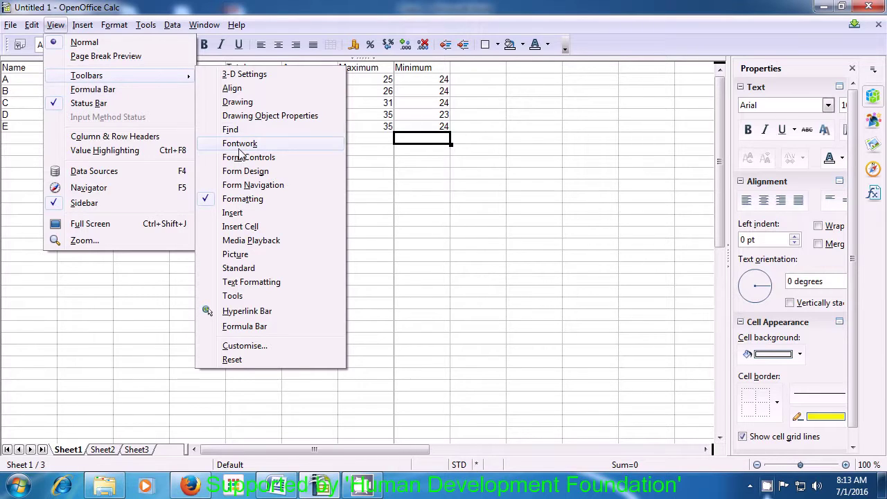
pyautogui.click(242, 271)
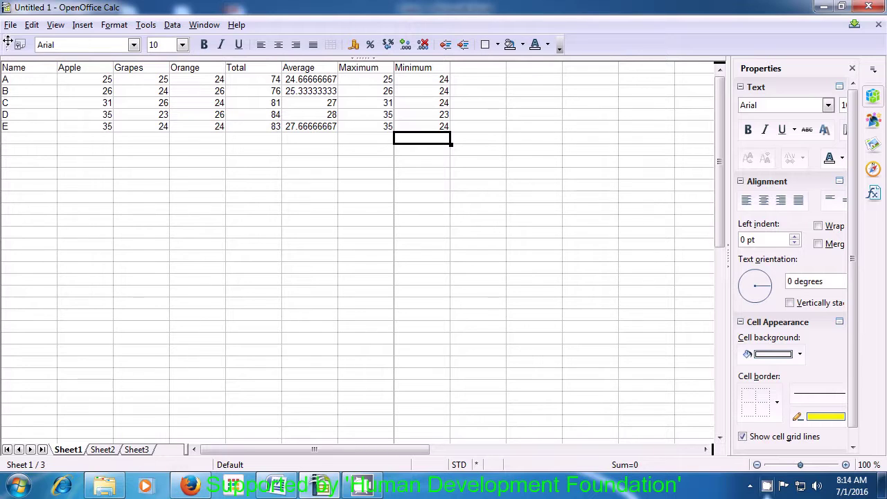
# Dock the Formatting toolbar on its own row beneath the Standard toolbar and select cell F10
pyautogui.moveTo(7, 42)
pyautogui.mouseDown()
pyautogui.moveTo(5, 57)
pyautogui.moveTo(3, 33)
pyautogui.moveTo(3, 59)
pyautogui.mouseUp()
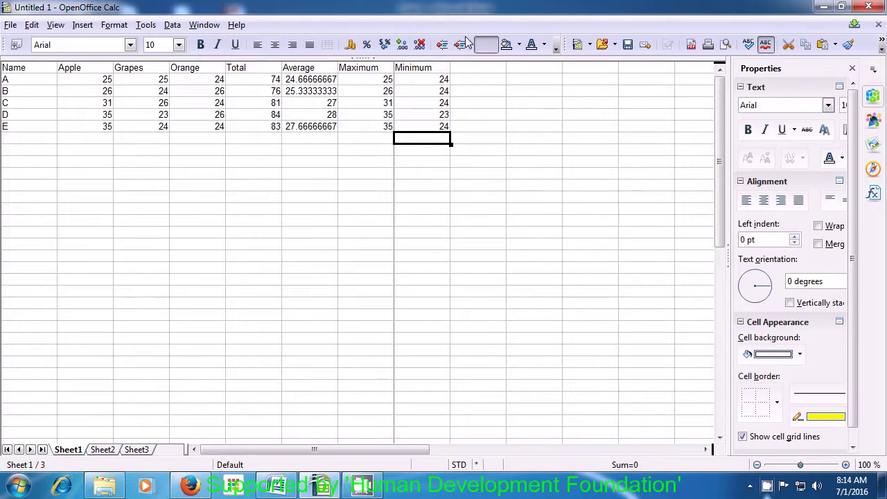
pyautogui.moveTo(5, 46); pyautogui.dragTo(5, 55)
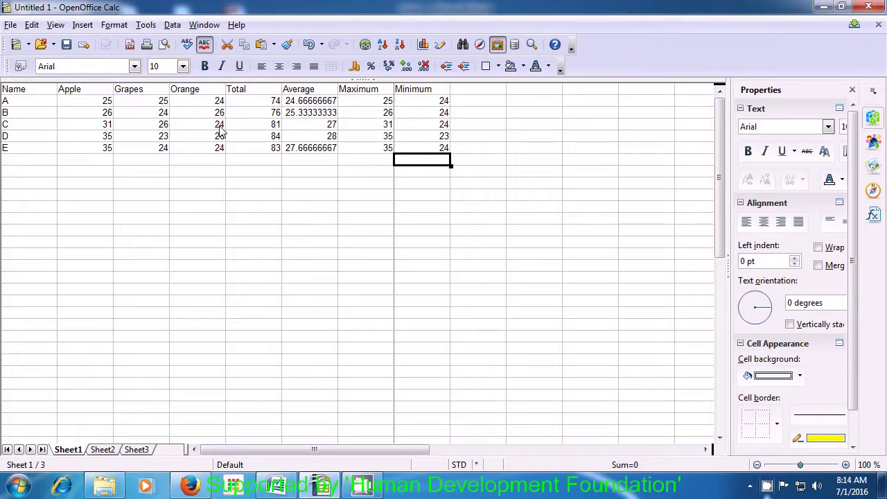
pyautogui.click(328, 198)
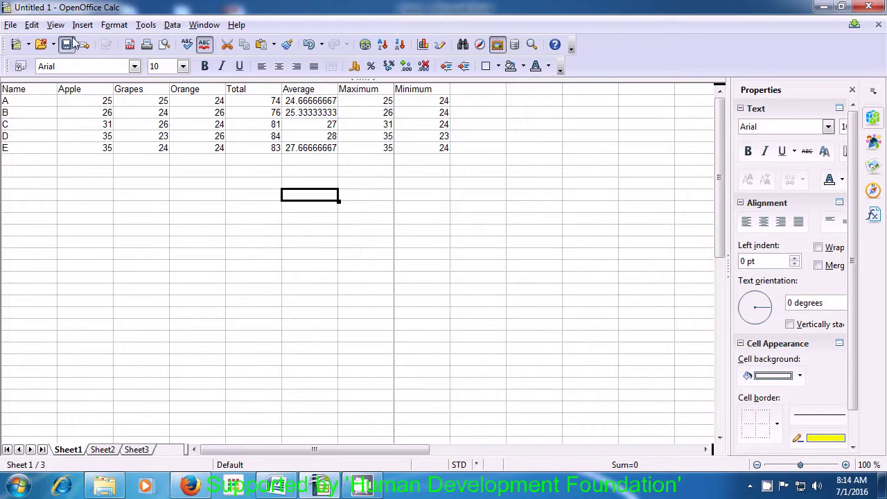
# Display the Formula Bar and the column and row headers again
pyautogui.click(56, 25)
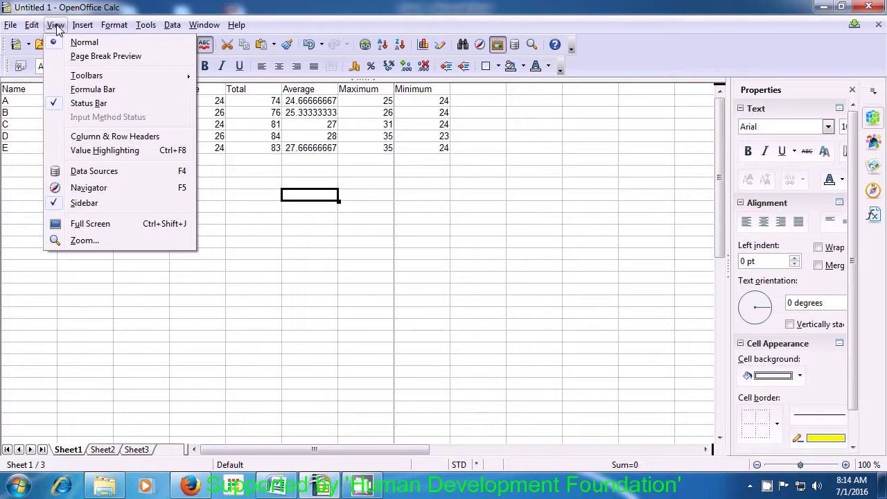
pyautogui.moveTo(76, 78)
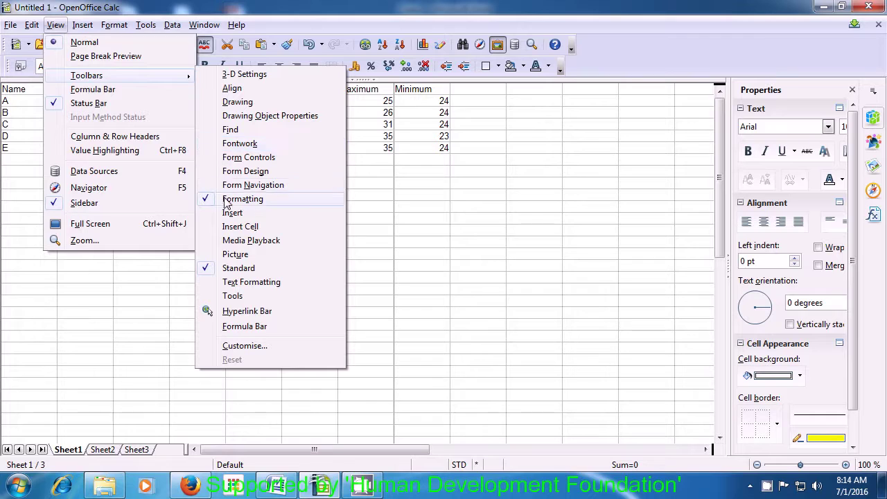
pyautogui.click(242, 327)
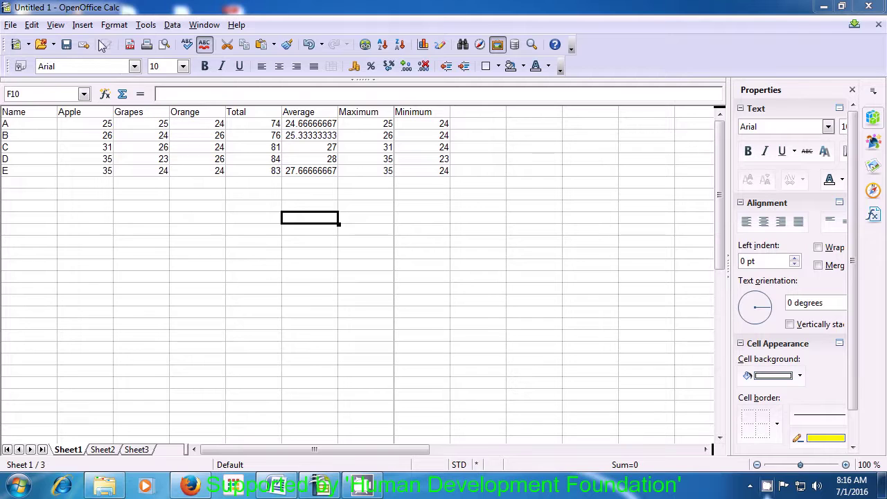
pyautogui.click(55, 25)
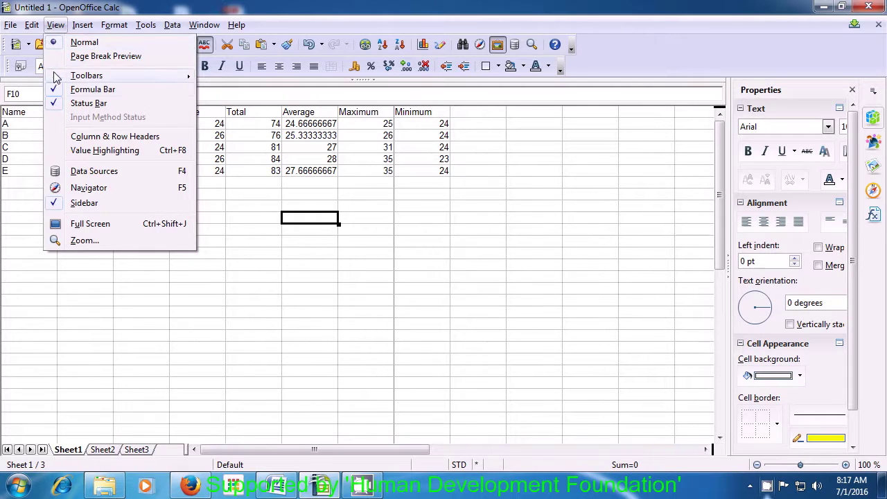
pyautogui.click(70, 141)
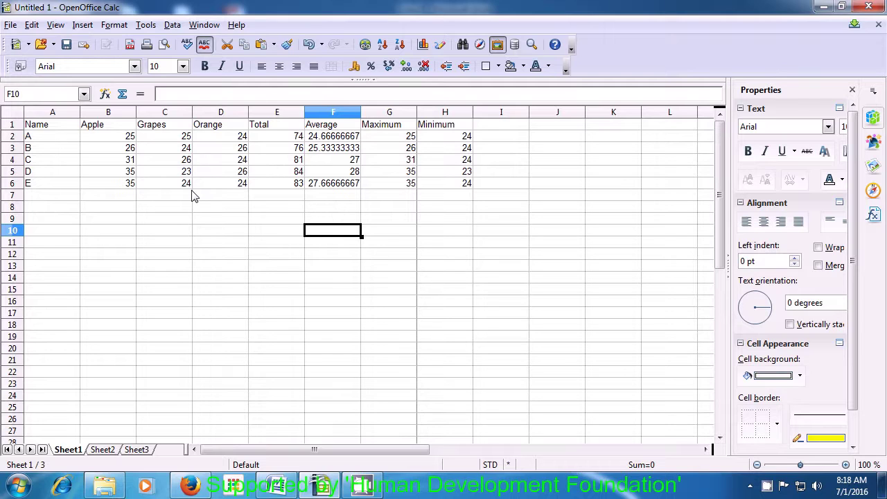
# Set the sheet's zoom factor to Variable with a value of 20 % and apply it
pyautogui.click(56, 26)
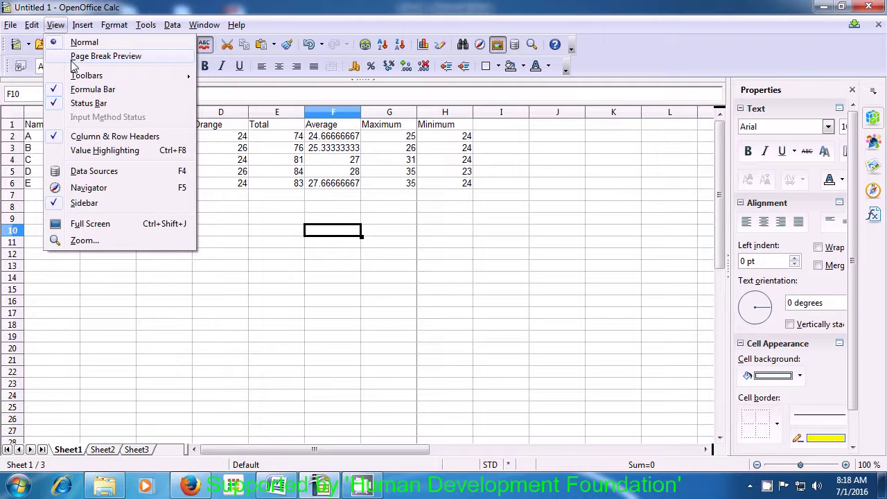
pyautogui.click(85, 240)
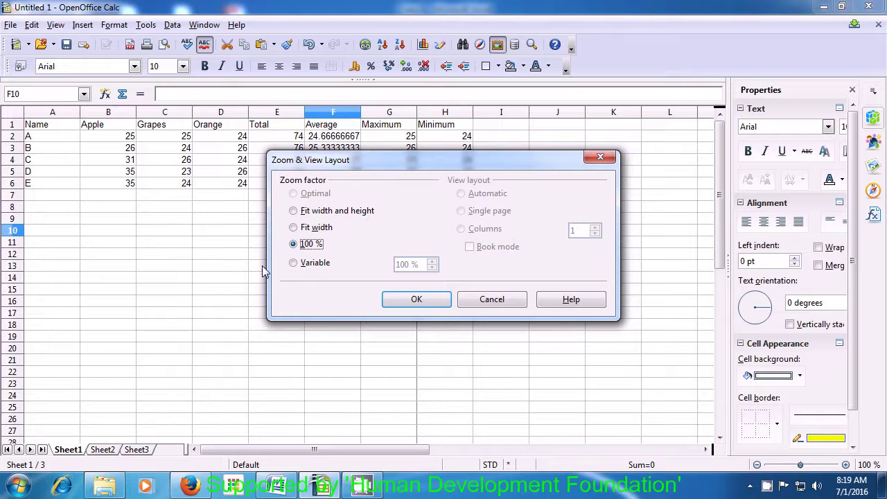
pyautogui.click(312, 267)
pyautogui.press('BackSpace')
pyautogui.press('BackSpace')
pyautogui.press('BackSpace')
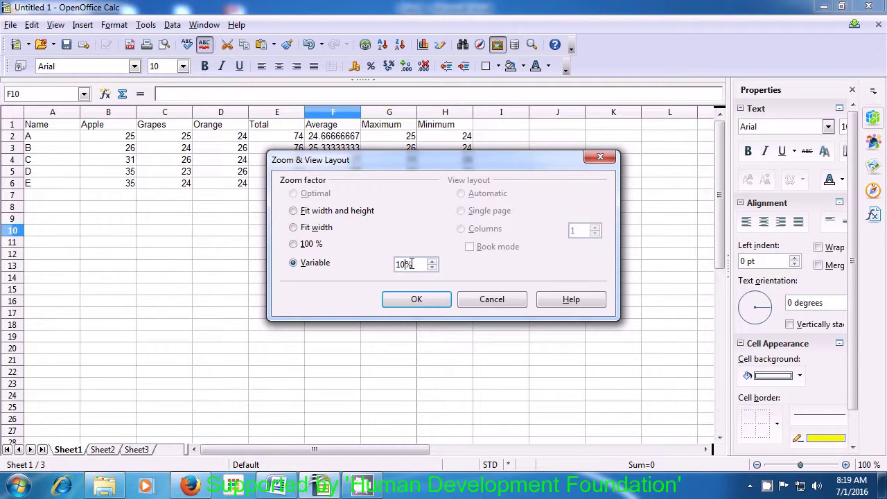
pyautogui.write('20')
pyautogui.click(416, 303)
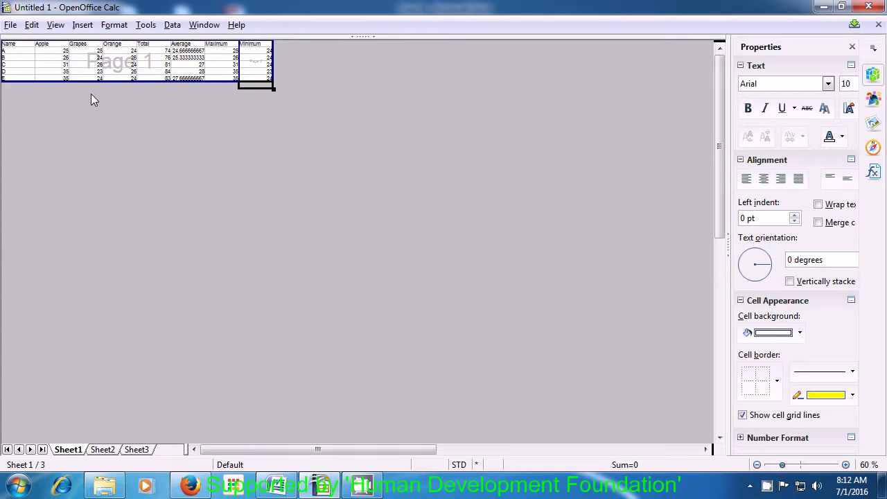
# Switch the sheet from Page Break Preview back to Normal view
pyautogui.click(54, 28)
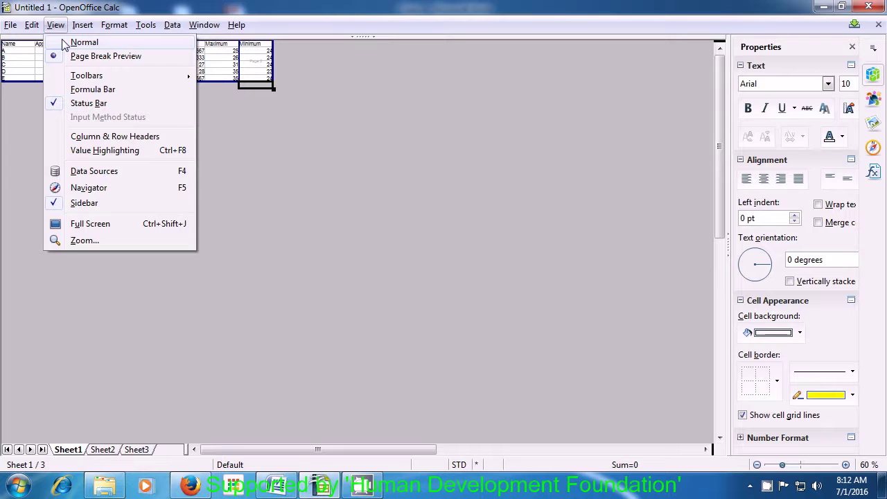
pyautogui.click(65, 44)
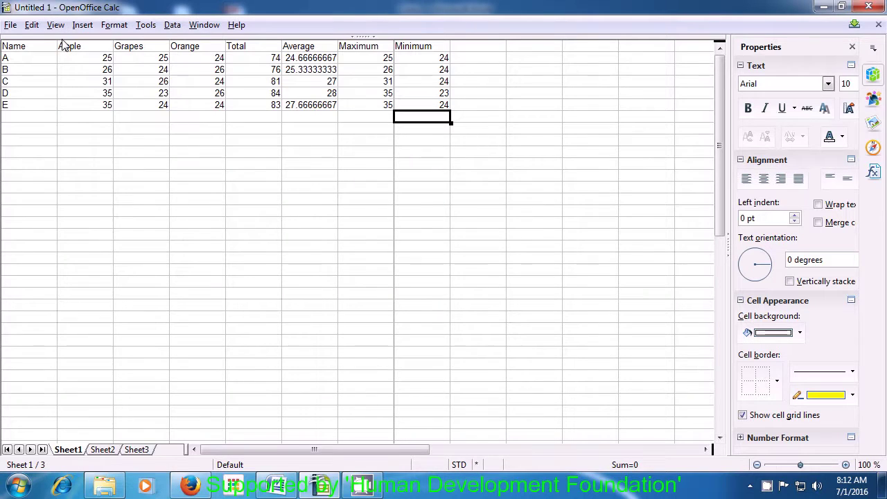